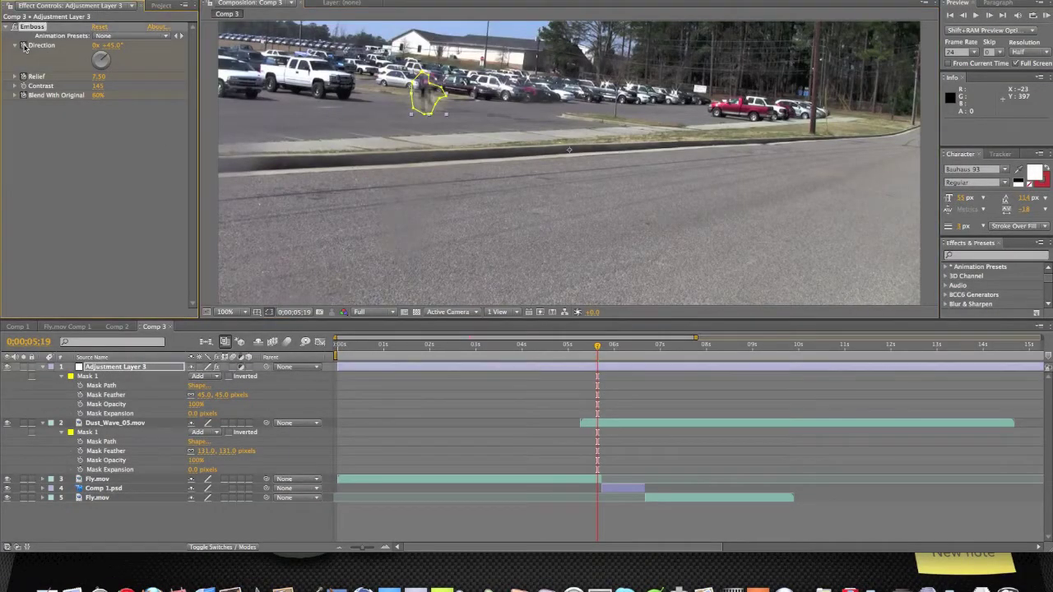
# - Reveal the adjustment layer's animated Emboss properties and move the Direction keyframe to 0;00;05;16
pyautogui.press('u')
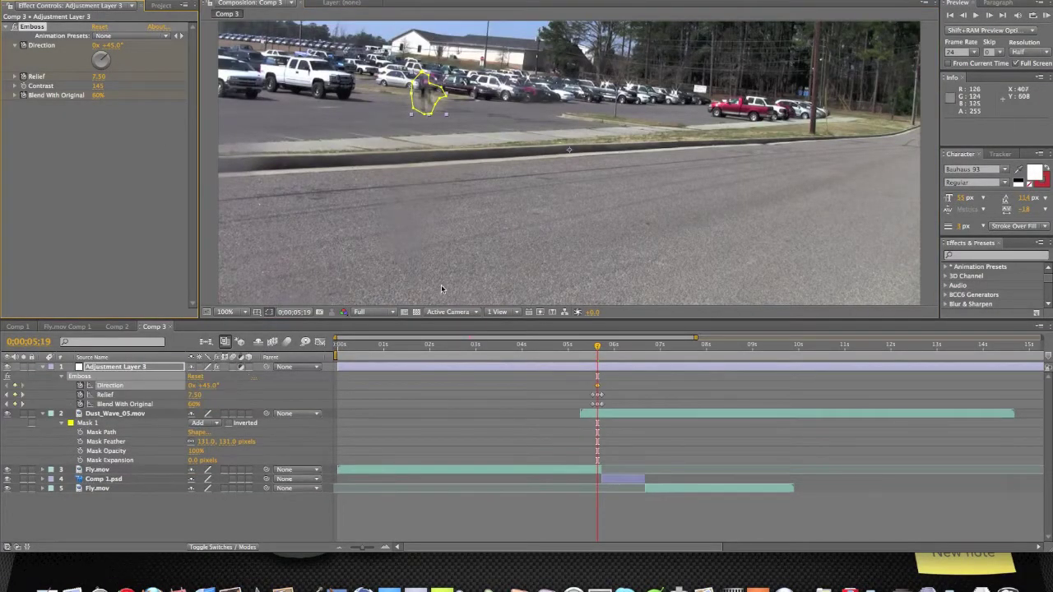
pyautogui.click(599, 387)
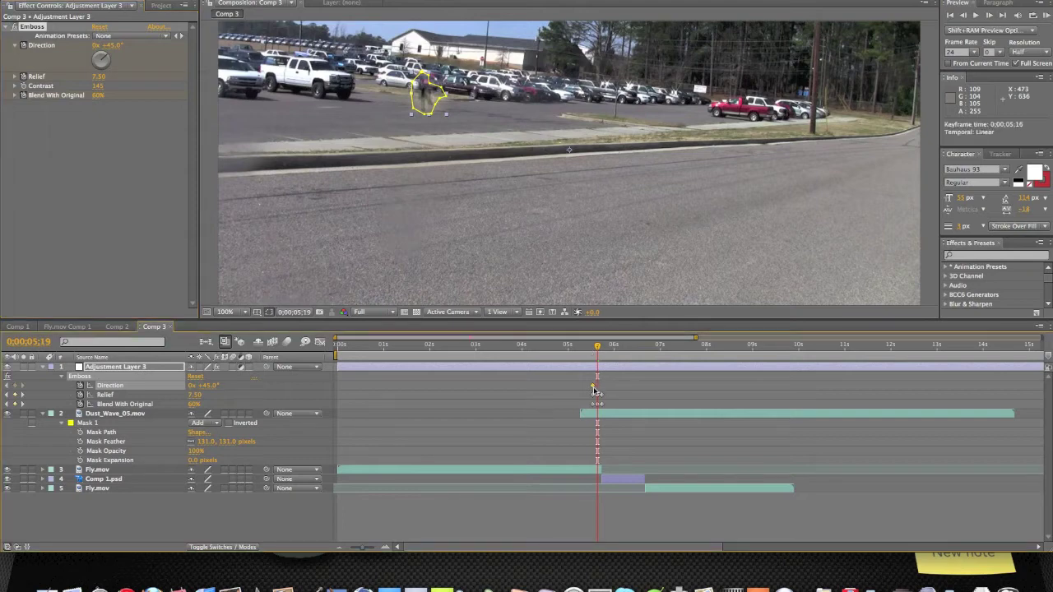
pyautogui.moveTo(596, 390); pyautogui.dragTo(592, 390)
# - Set the Emboss Direction to 2x+259° at 0;00;05;19 and move that keyframe to 0;00;05;22
pyautogui.moveTo(109, 46); pyautogui.dragTo(499, 95)
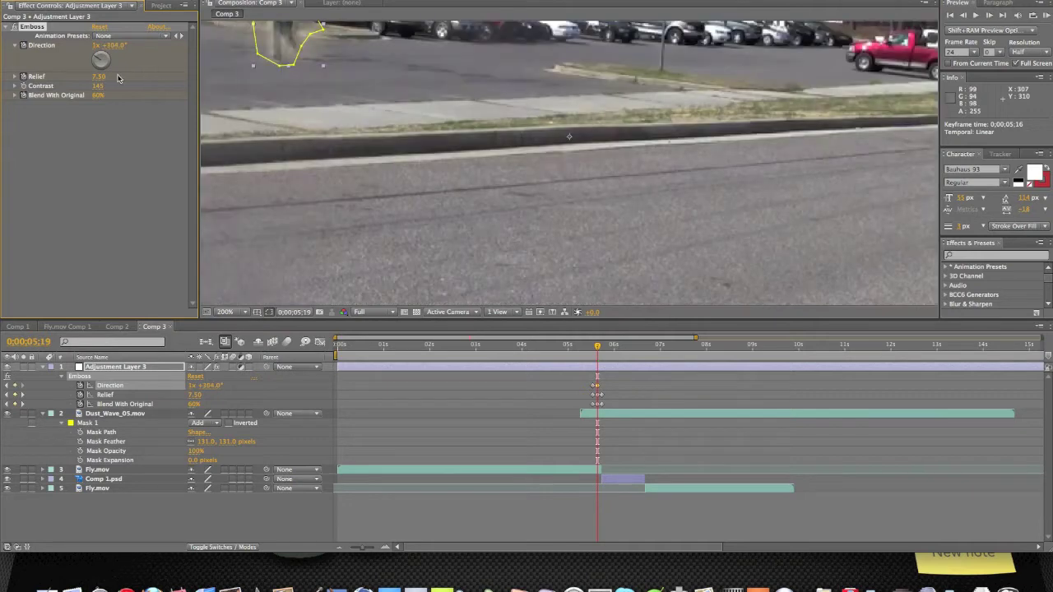
pyautogui.moveTo(109, 46); pyautogui.dragTo(317, 71)
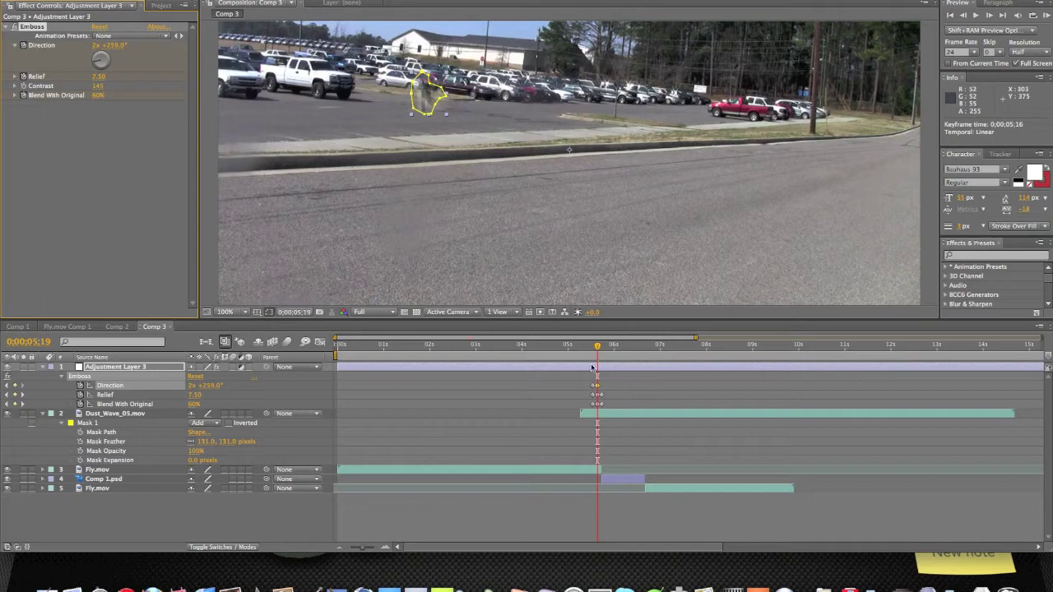
pyautogui.moveTo(597, 390); pyautogui.dragTo(602, 390)
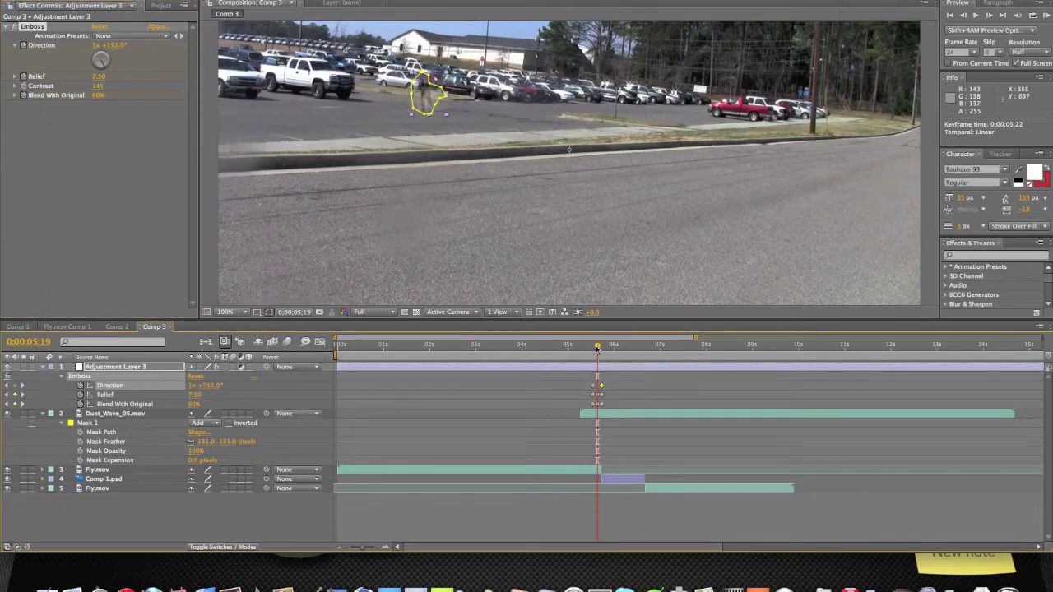
# - Change the final Direction keyframe at 0;00;05;22 to 1x+259°
pyautogui.moveTo(597, 349)
pyautogui.mouseDown()
pyautogui.moveTo(583, 349)
pyautogui.moveTo(600, 352)
pyautogui.mouseUp()
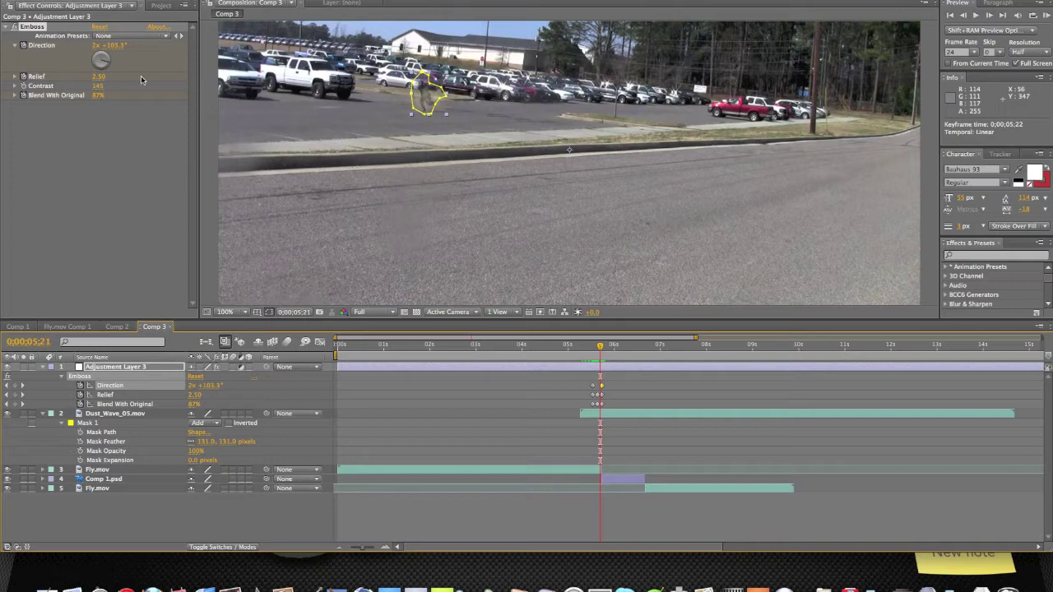
pyautogui.moveTo(599, 348); pyautogui.dragTo(603, 347)
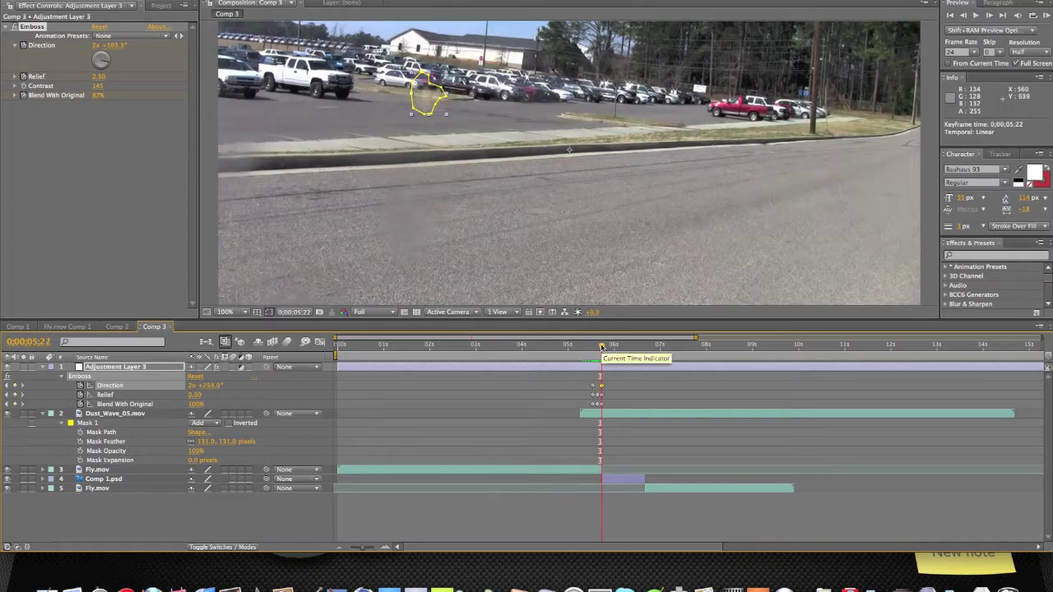
pyautogui.click(95, 46)
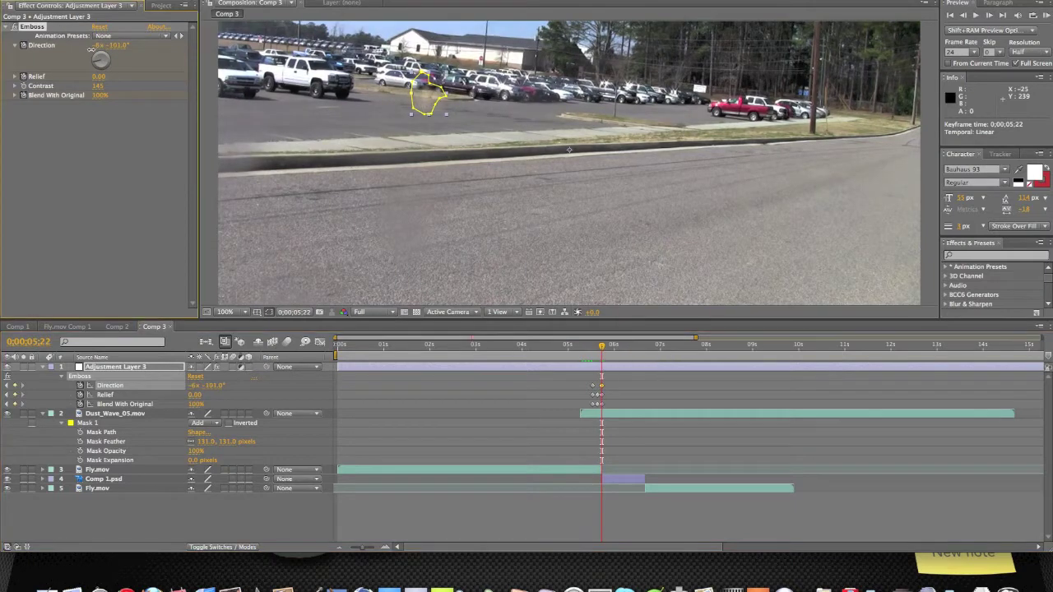
pyautogui.click(95, 46)
pyautogui.write('1')
pyautogui.press('Return')
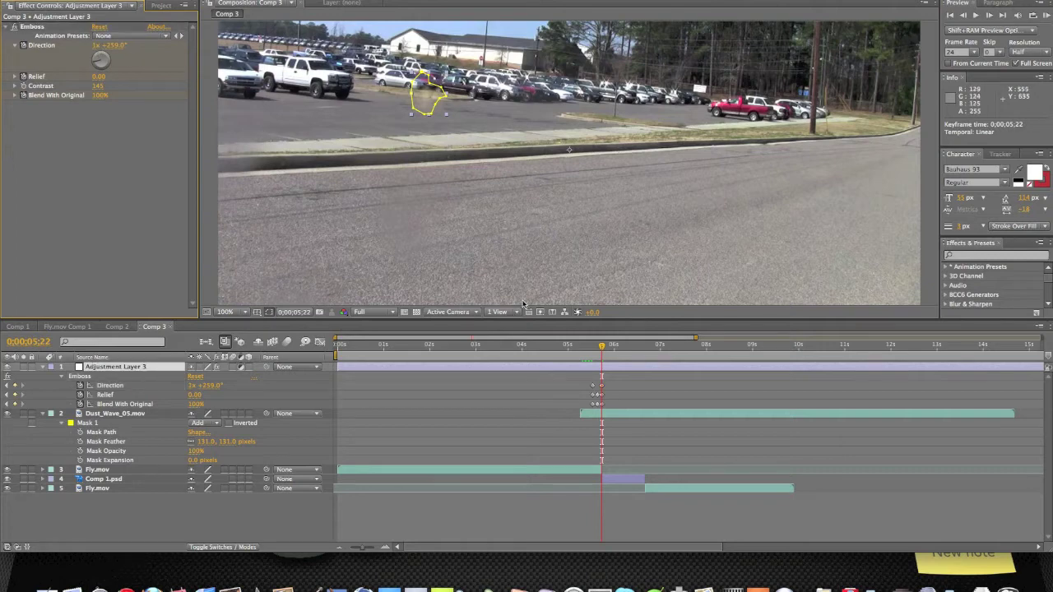
# - Shift all Emboss keyframes two frames earlier so they begin at 0;00;05;14, and preview the transition
pyautogui.moveTo(607, 381); pyautogui.dragTo(590, 412)
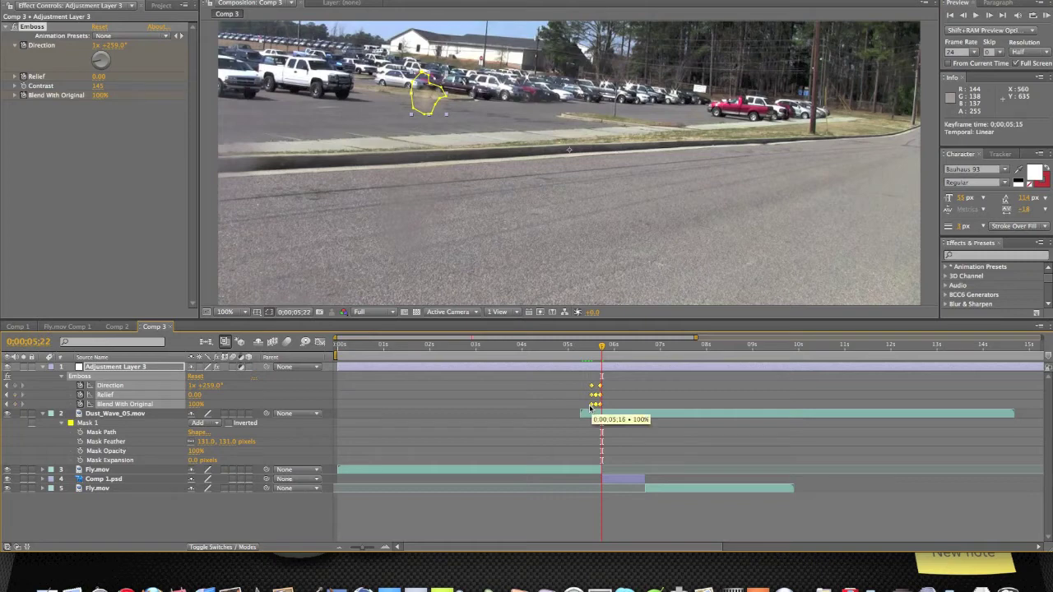
pyautogui.moveTo(589, 408); pyautogui.dragTo(589, 408)
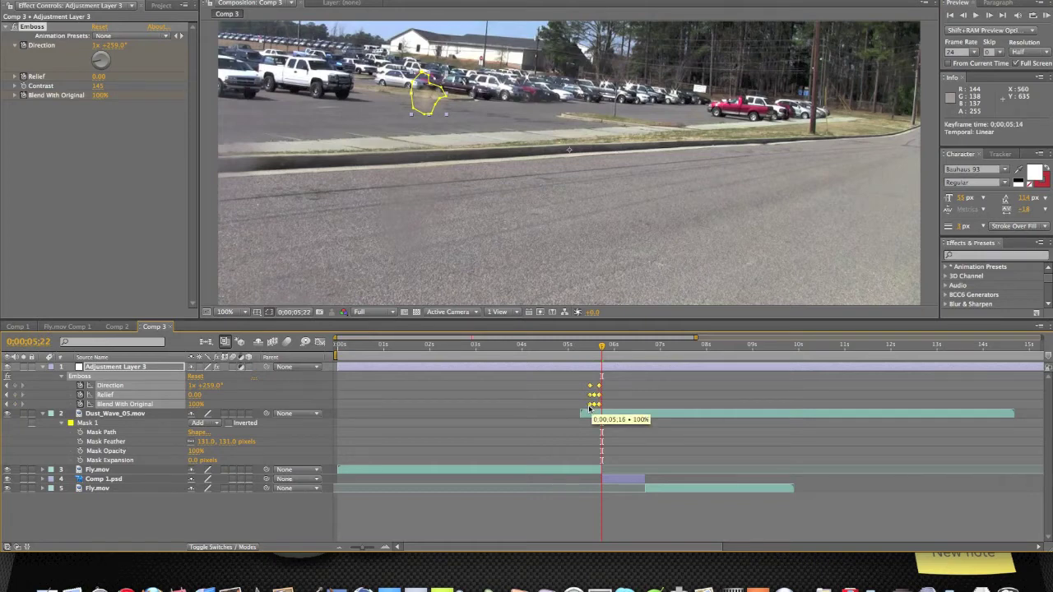
pyautogui.click(573, 346)
pyautogui.press('space')
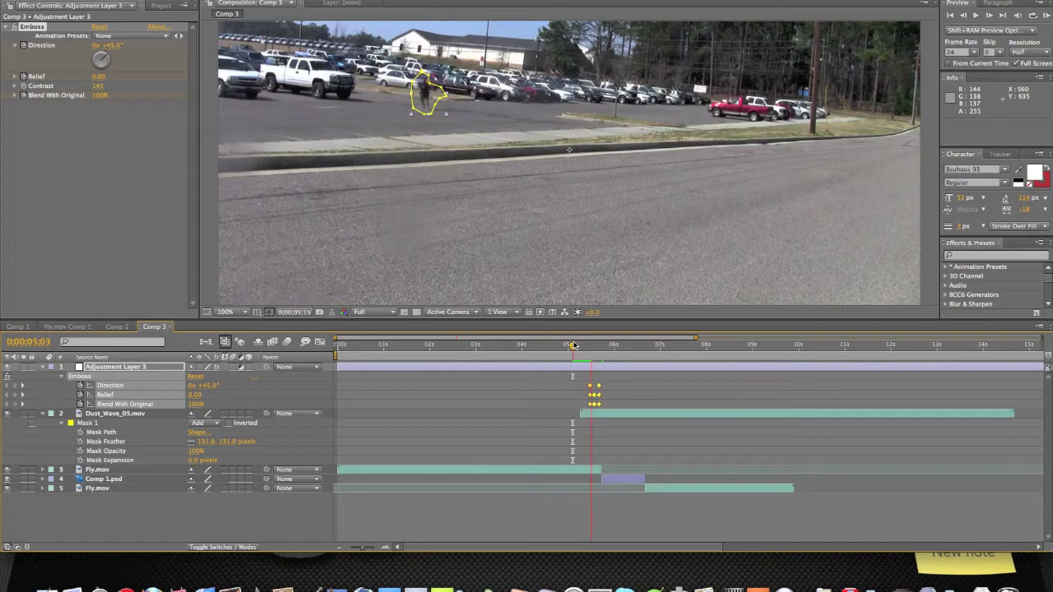
pyautogui.press('space')
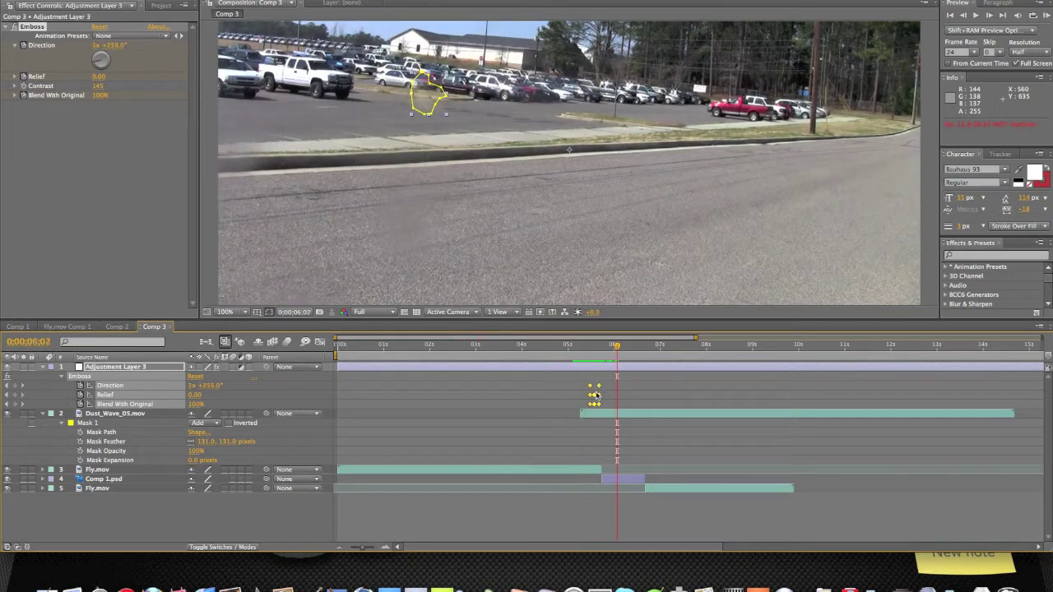
# - Shift all Emboss keyframes so the last ones fall on 0;00;05;22, and preview the transition again
pyautogui.moveTo(599, 396); pyautogui.dragTo(602, 396)
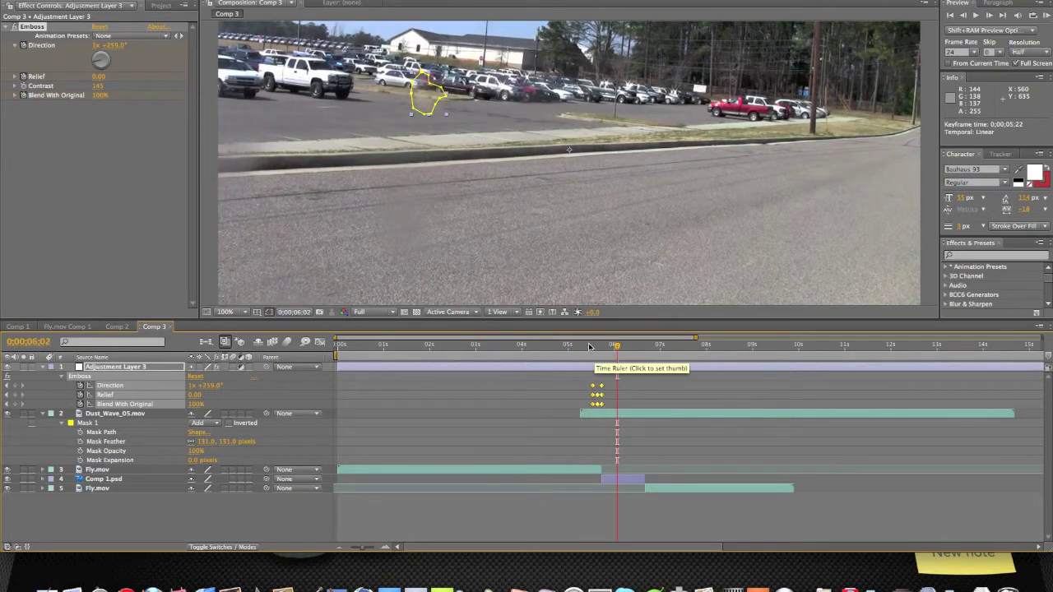
pyautogui.click(588, 345)
pyautogui.press('space')
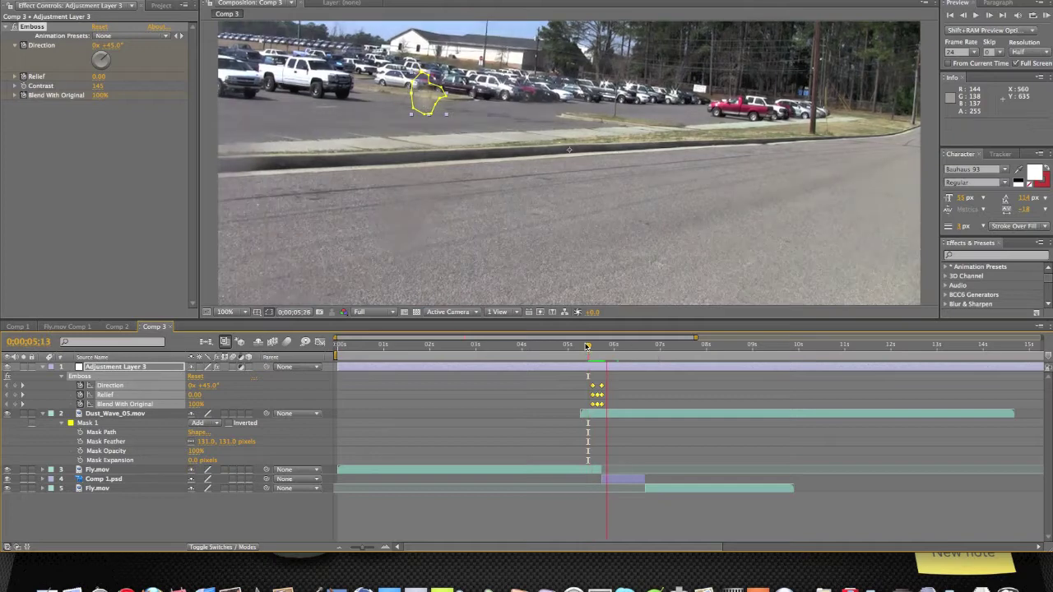
# - Extend the end of the upper Fly.mov clip by a couple of frames and preview the transition
pyautogui.click(602, 473)
pyautogui.click(583, 349)
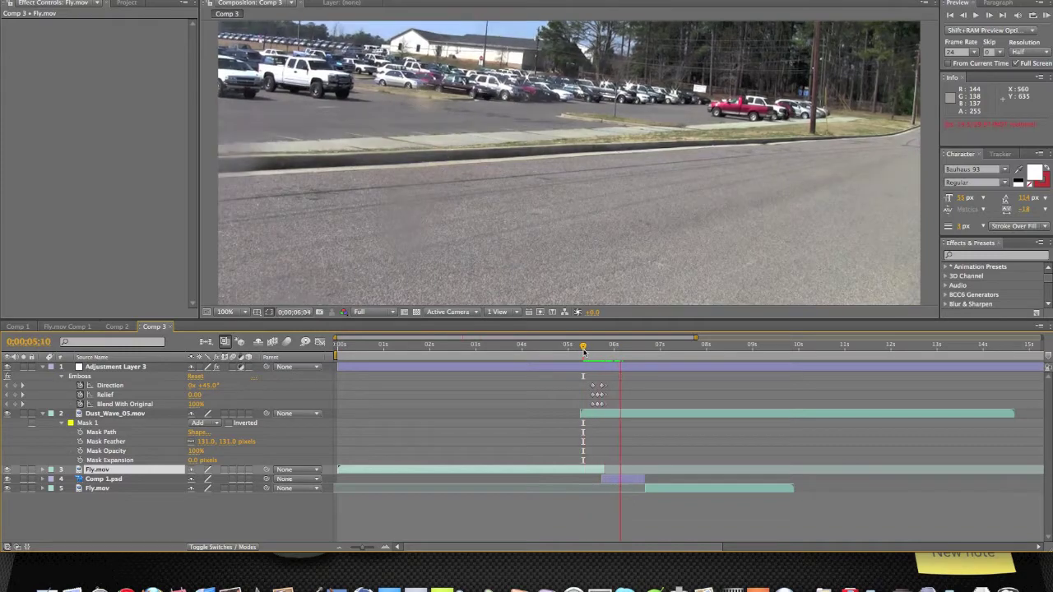
pyautogui.click(584, 348)
pyautogui.press('space')
# - On the adjustment layer at 0;00;05;19, set Emboss Relief to 16.60 and Blend With Original to 0%
pyautogui.click(600, 361)
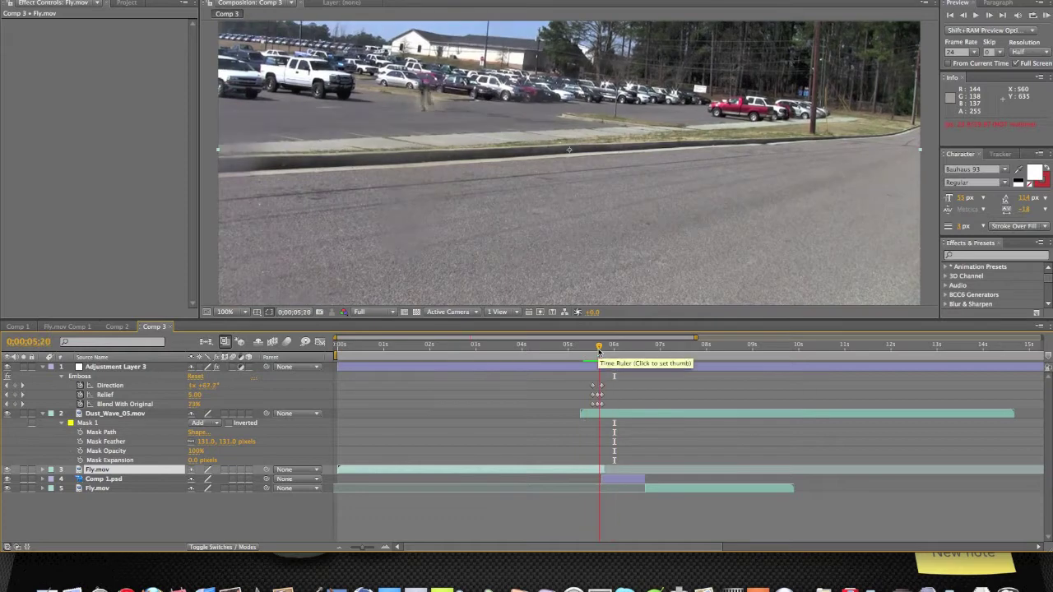
pyautogui.click(112, 367)
pyautogui.moveTo(98, 77); pyautogui.dragTo(275, 77)
pyautogui.moveTo(156, 82)
pyautogui.mouseDown()
pyautogui.moveTo(142, 74)
pyautogui.moveTo(56, 96)
pyautogui.mouseUp()
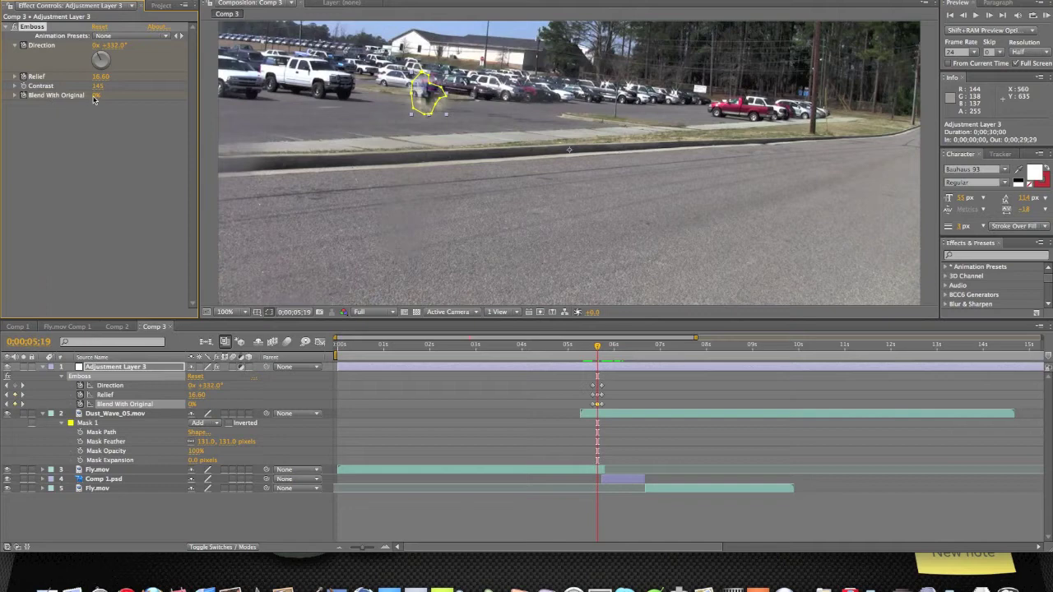
# - Trim the upper Fly.mov clip to end at 0;00;05;22 and inspect the masked figure up close
pyautogui.moveTo(603, 346)
pyautogui.mouseDown()
pyautogui.moveTo(585, 347)
pyautogui.moveTo(613, 346)
pyautogui.moveTo(601, 346)
pyautogui.mouseUp()
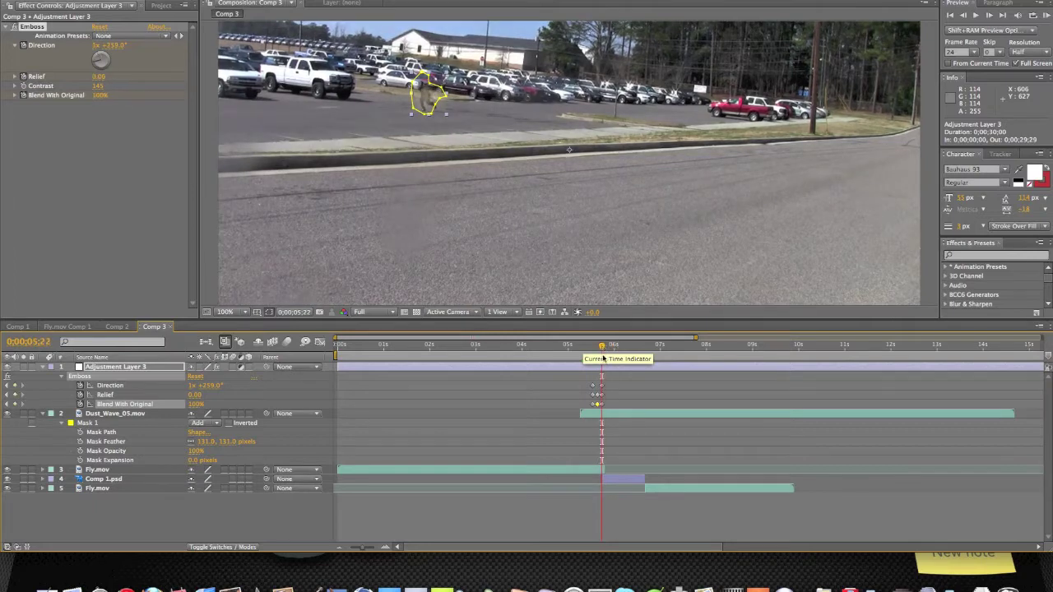
pyautogui.click(606, 470)
pyautogui.press('.')
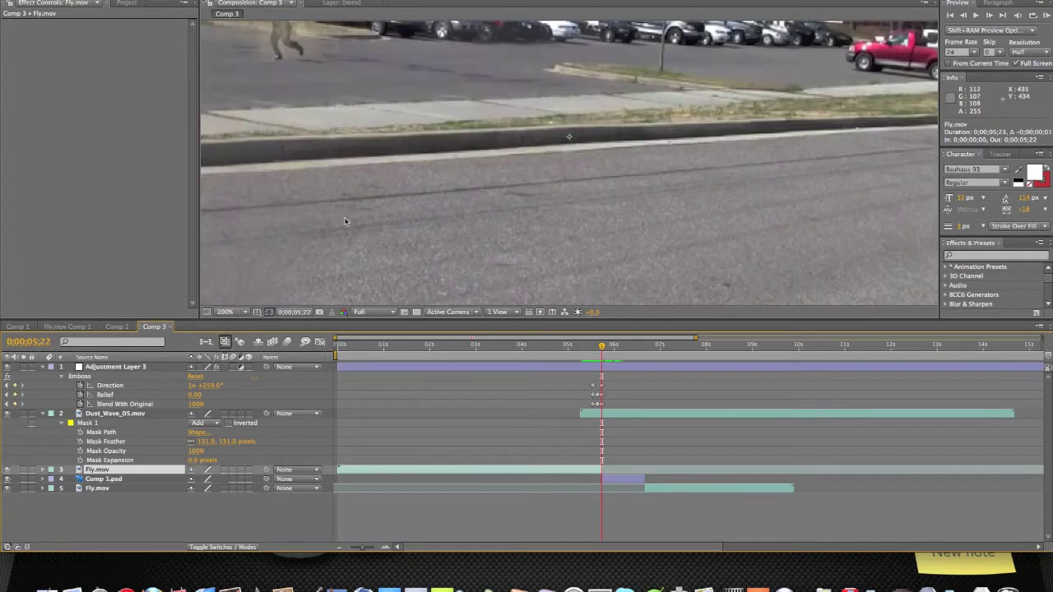
pyautogui.click(109, 367)
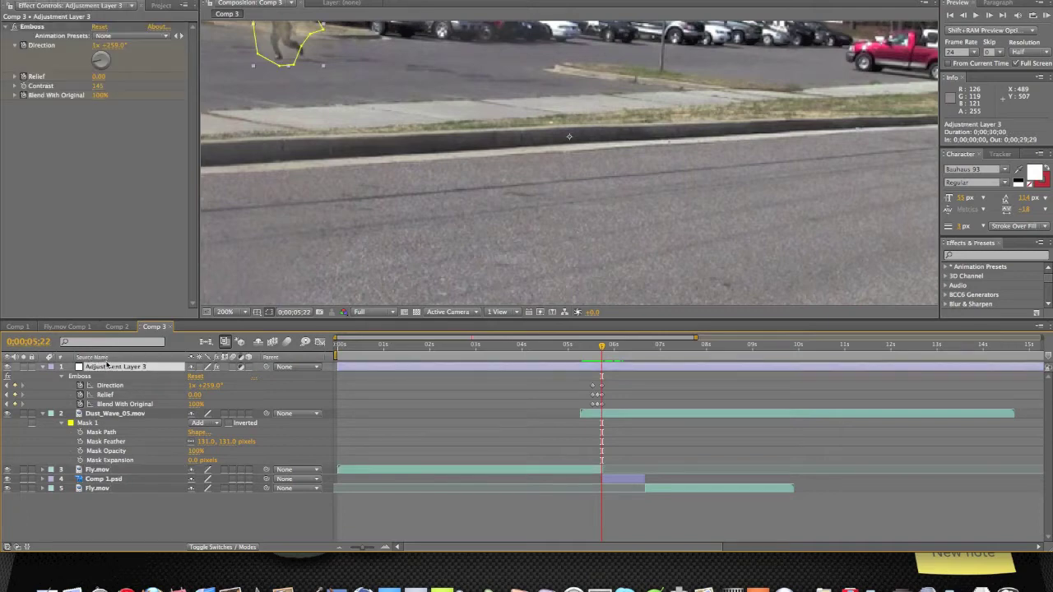
pyautogui.press(',')
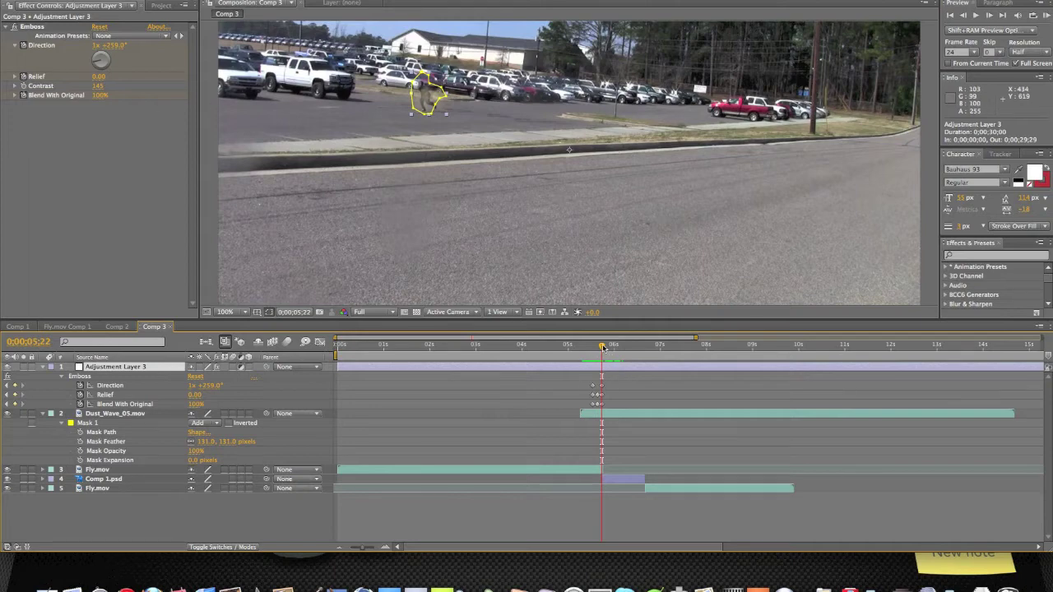
# - Lower the adjustment layer's Emboss Relief to 7.30 at 0;00;05;19
pyautogui.moveTo(603, 347); pyautogui.dragTo(597, 348)
pyautogui.moveTo(99, 76); pyautogui.dragTo(56, 77)
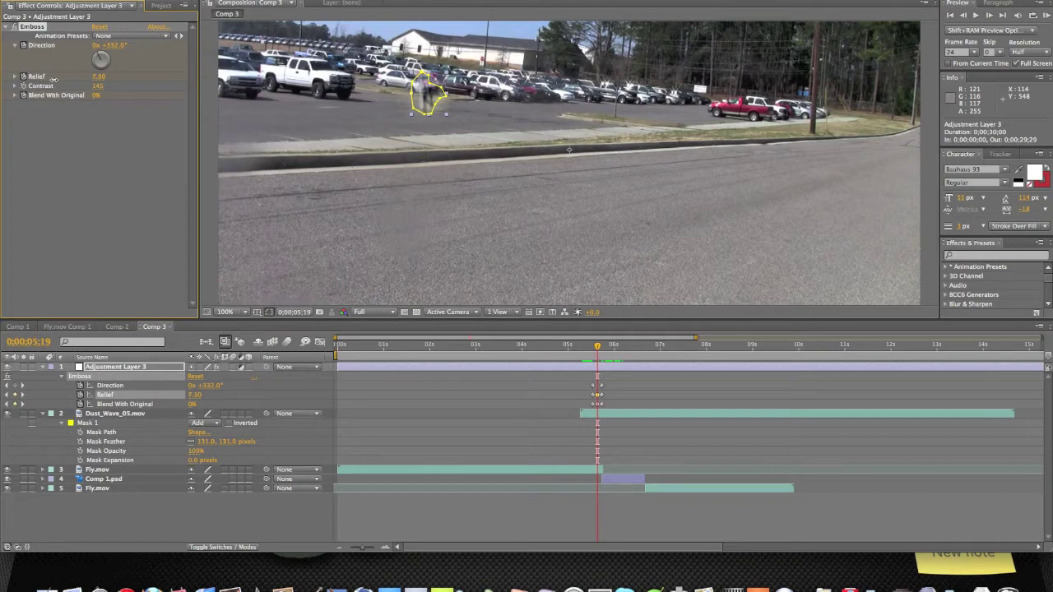
pyautogui.click(154, 157)
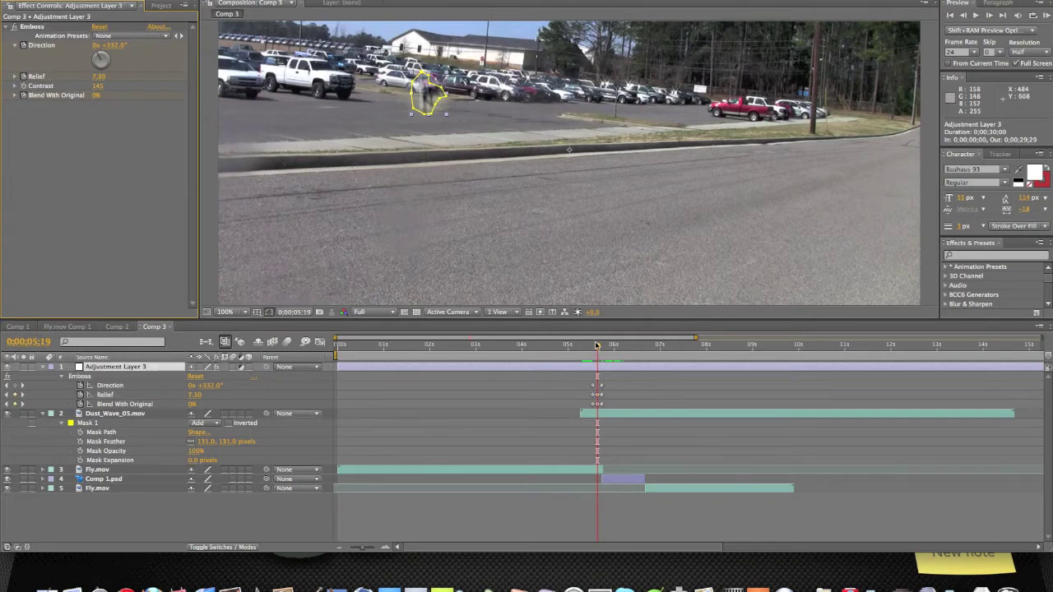
# - Trim the upper Fly.mov clip to end at 0;00;05;19 and extend the start of Comp 1.psd to meet it
pyautogui.moveTo(596, 345)
pyautogui.mouseDown()
pyautogui.moveTo(606, 347)
pyautogui.moveTo(597, 349)
pyautogui.mouseUp()
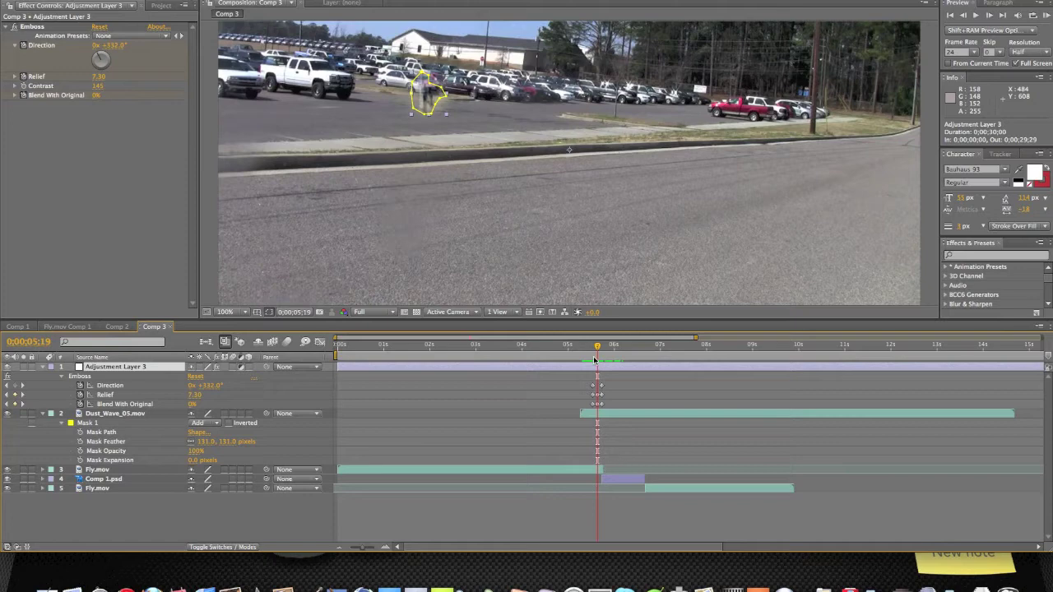
pyautogui.moveTo(597, 349); pyautogui.dragTo(597, 349)
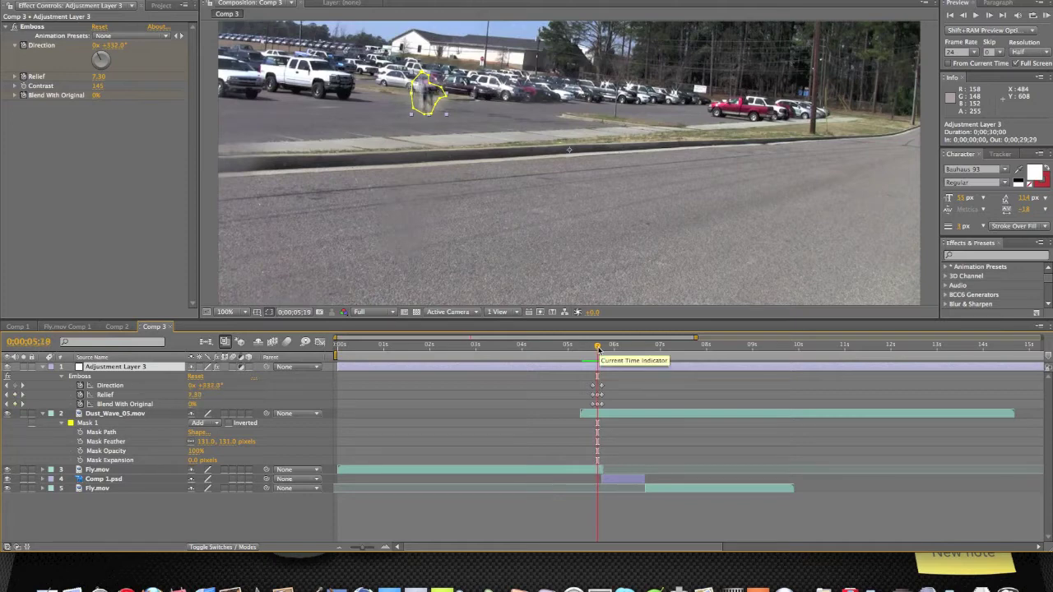
pyautogui.click(606, 469)
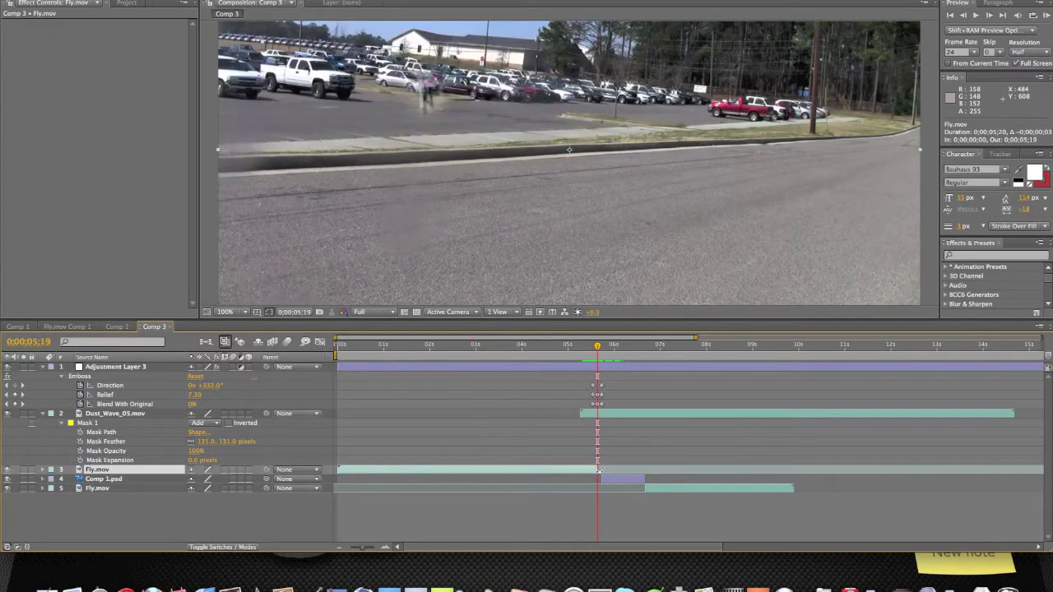
pyautogui.click(602, 479)
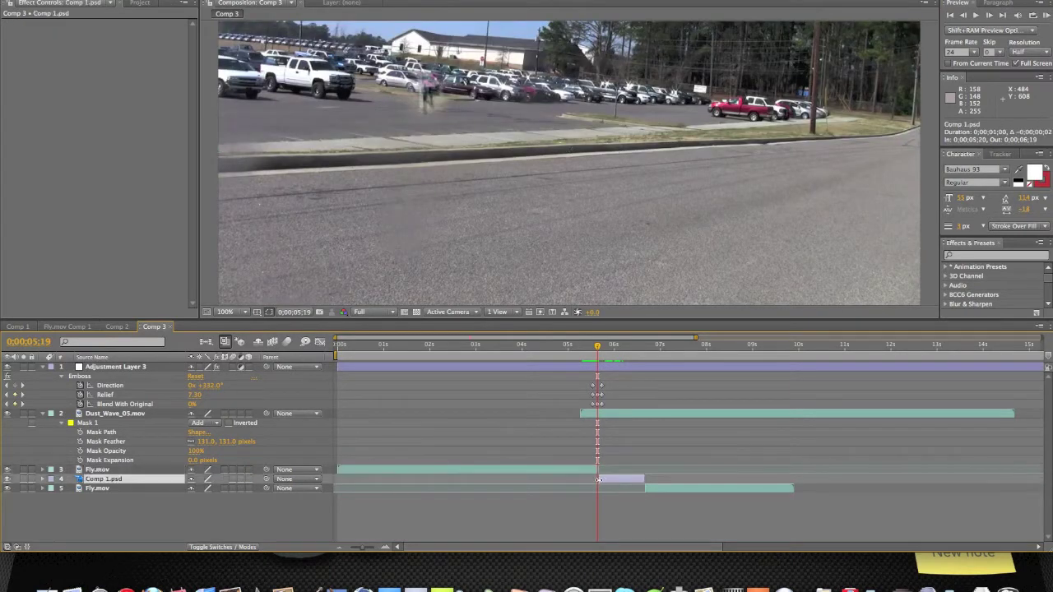
# - Shift all Emboss keyframes earlier so they begin at 0;00;05;11, and check the frames around the cut
pyautogui.moveTo(619, 378); pyautogui.dragTo(581, 407)
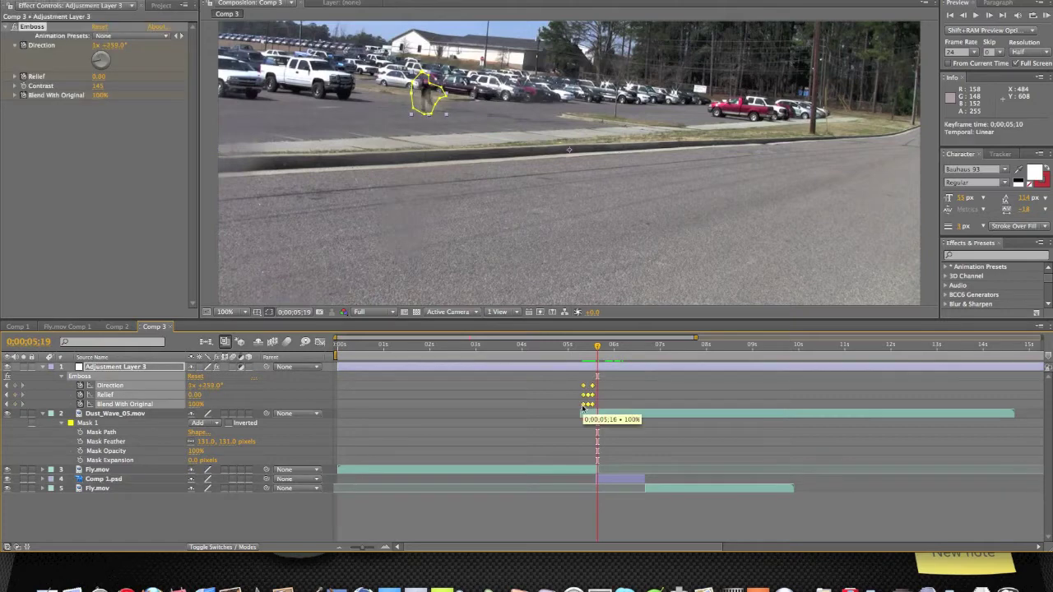
pyautogui.click(585, 351)
pyautogui.moveTo(585, 351); pyautogui.dragTo(592, 351)
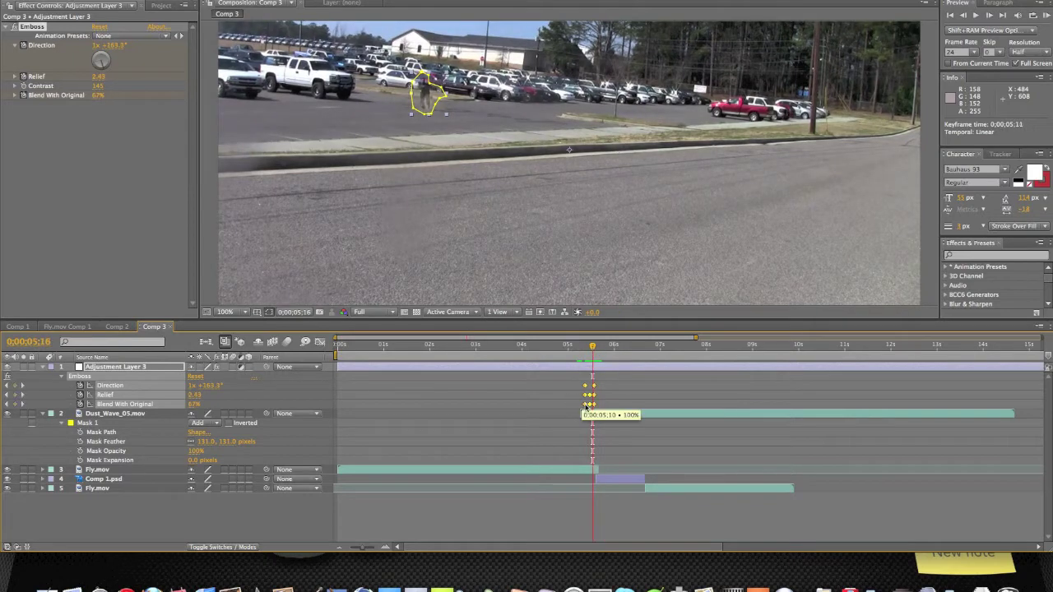
pyautogui.moveTo(593, 352); pyautogui.dragTo(598, 353)
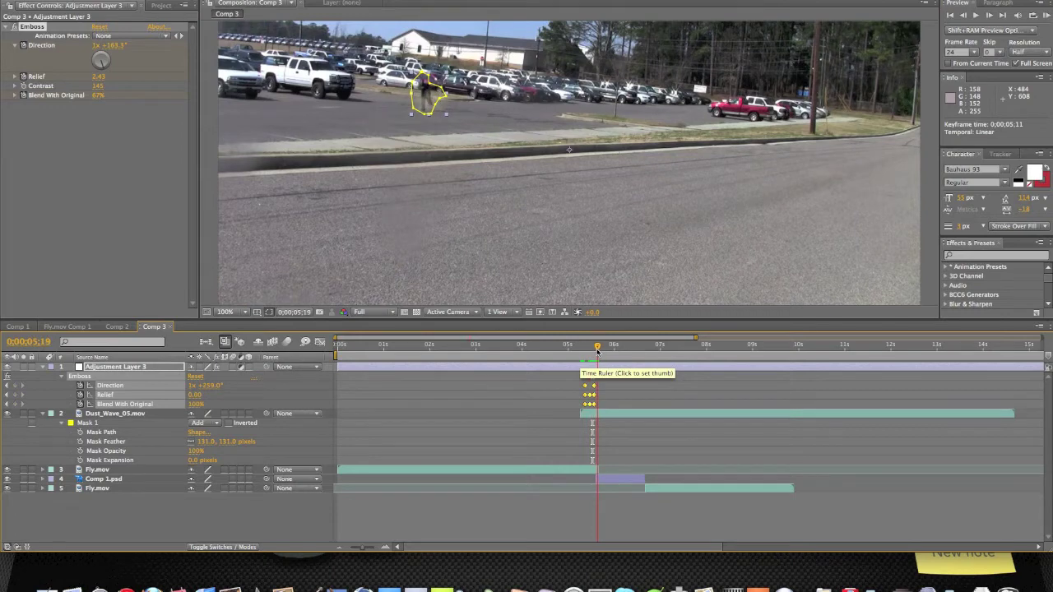
# - Nudge all Emboss keyframes later until the last ones meet the end of the upper Fly.mov clip, previewing the timing
pyautogui.press('pageup')
pyautogui.press('pageup')
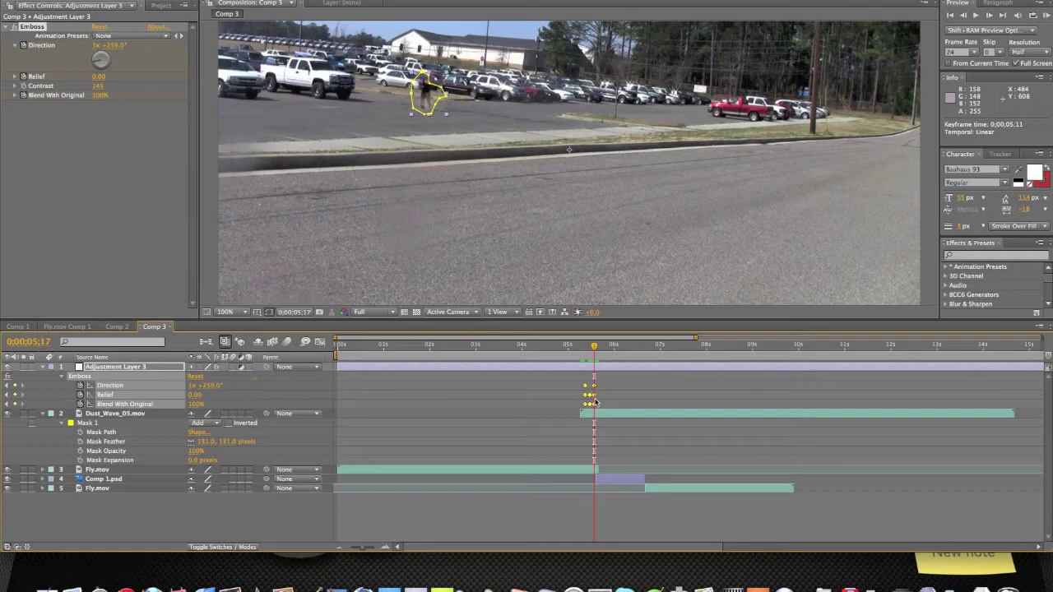
pyautogui.moveTo(594, 397); pyautogui.dragTo(595, 397)
pyautogui.moveTo(574, 352); pyautogui.dragTo(578, 349)
pyautogui.press('space')
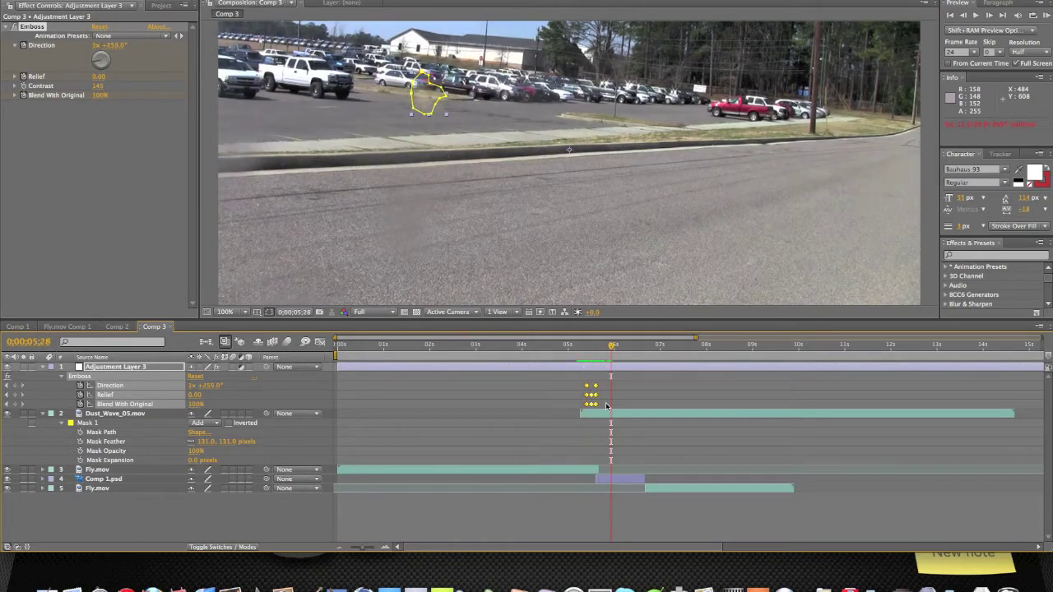
pyautogui.moveTo(596, 396); pyautogui.dragTo(598, 396)
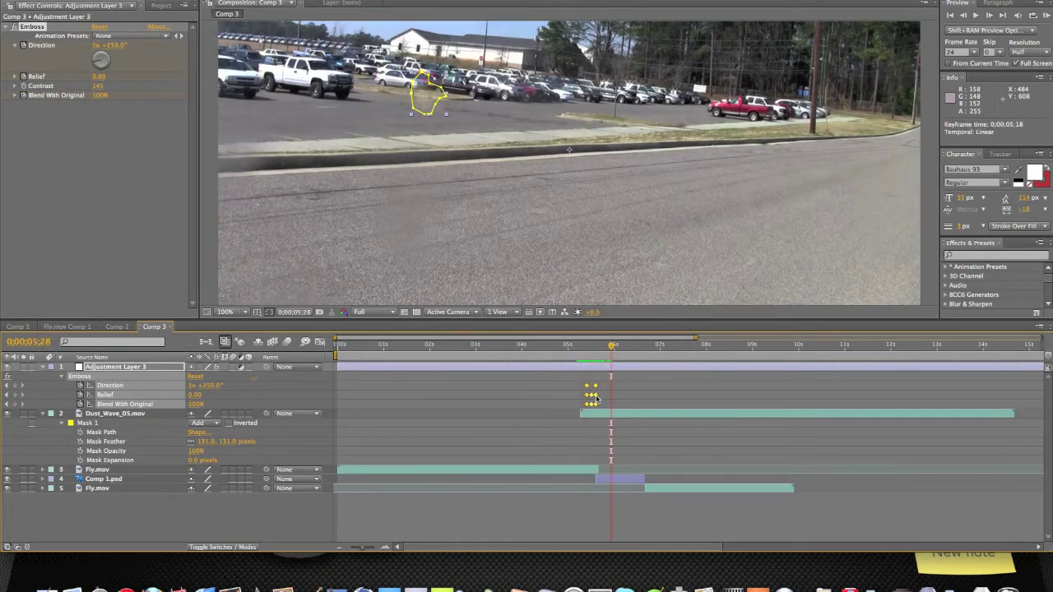
pyautogui.click(580, 353)
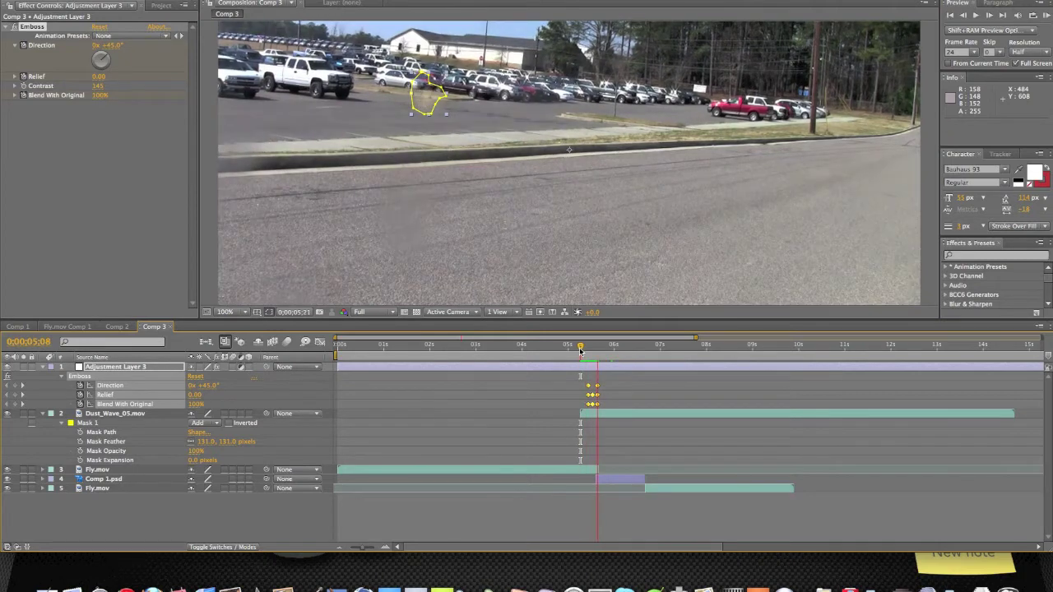
# - Shift the Emboss keyframes one frame later so the last ones sit at 0;00;05;20, and preview from 0;00;05;11
pyautogui.press('space')
pyautogui.moveTo(597, 404); pyautogui.dragTo(600, 404)
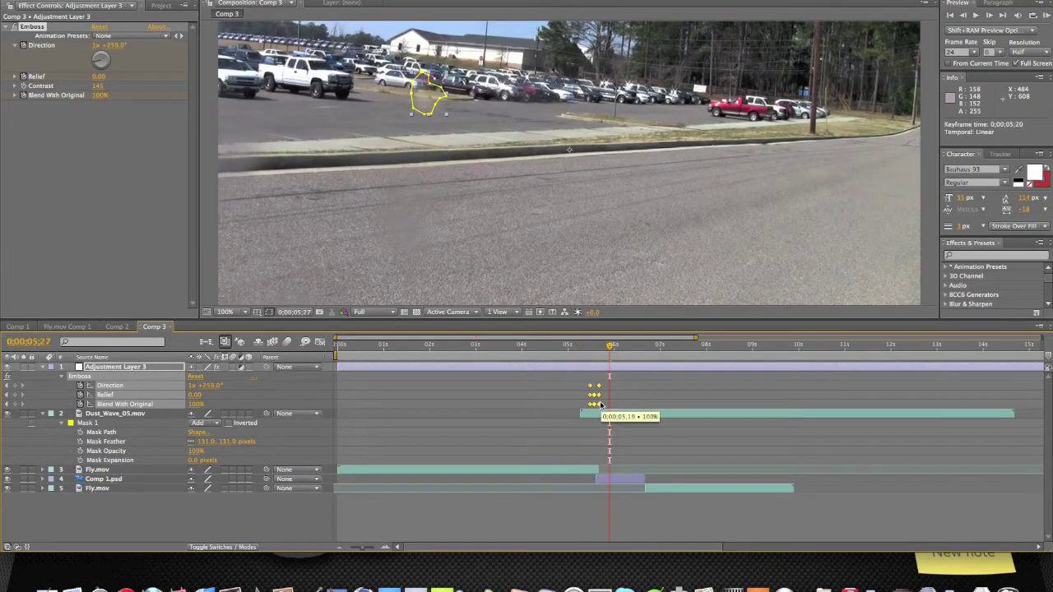
pyautogui.click(584, 350)
pyautogui.press('space')
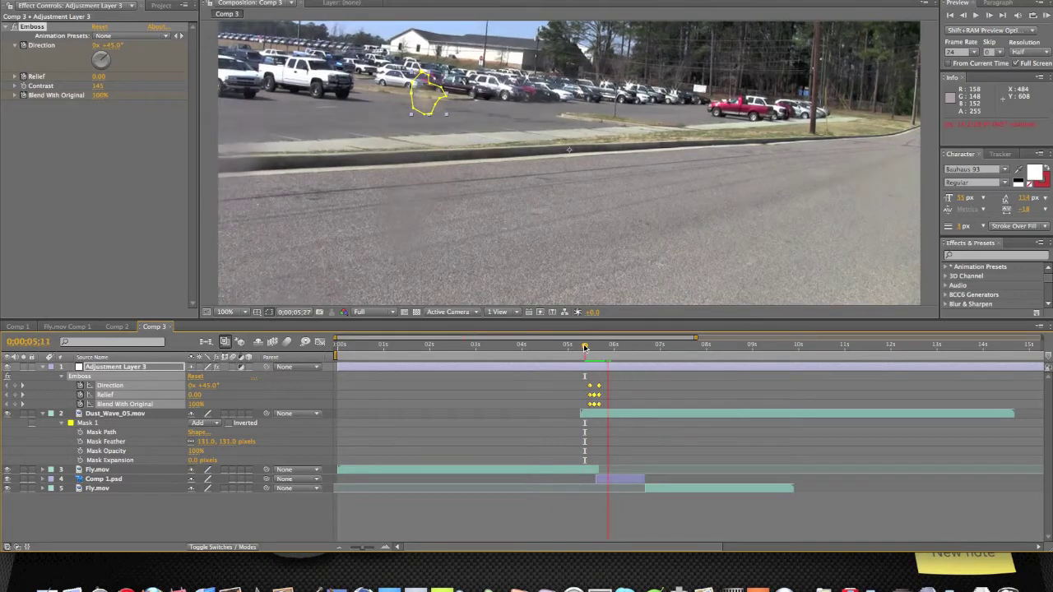
pyautogui.click(584, 350)
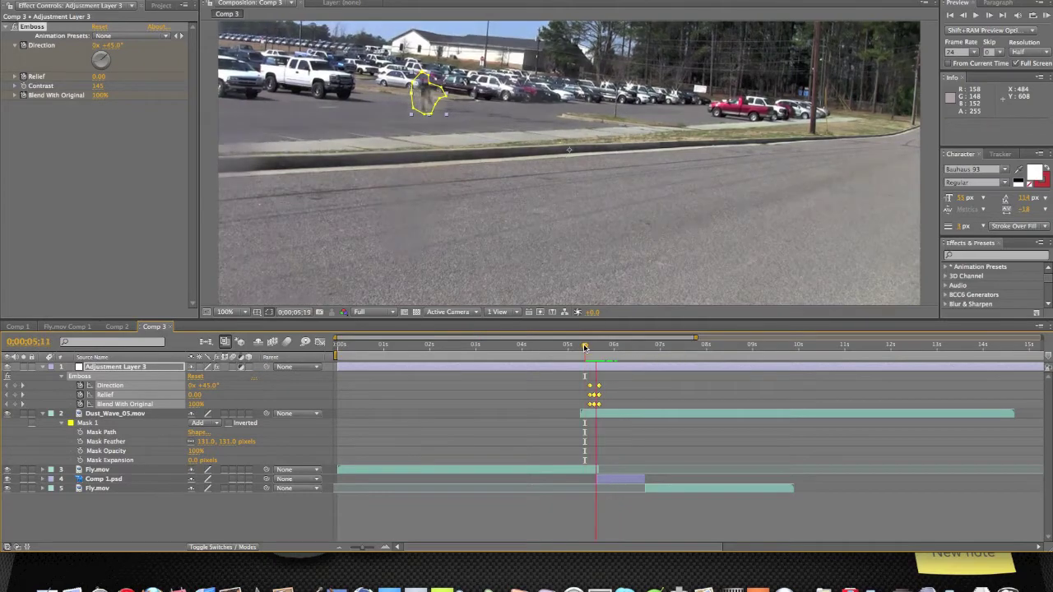
pyautogui.press('space')
pyautogui.click(584, 348)
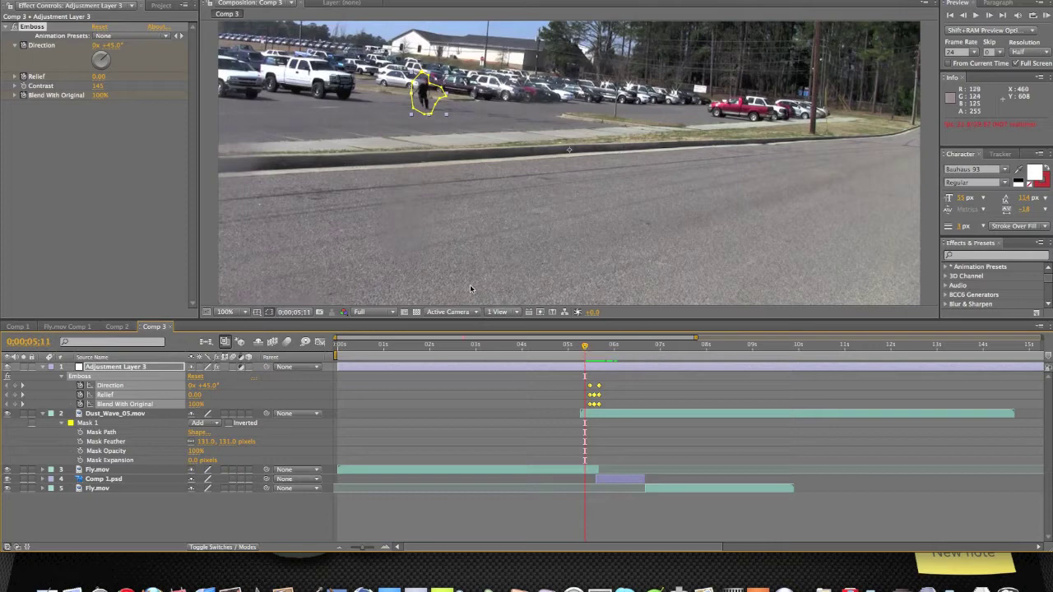
# - Apply the Distort effect Bulge to Adjustment Layer 3 and centre it on the masked figure at 378, 257
pyautogui.click(98, 365)
pyautogui.click(234, 0)
pyautogui.moveTo(243, 84)
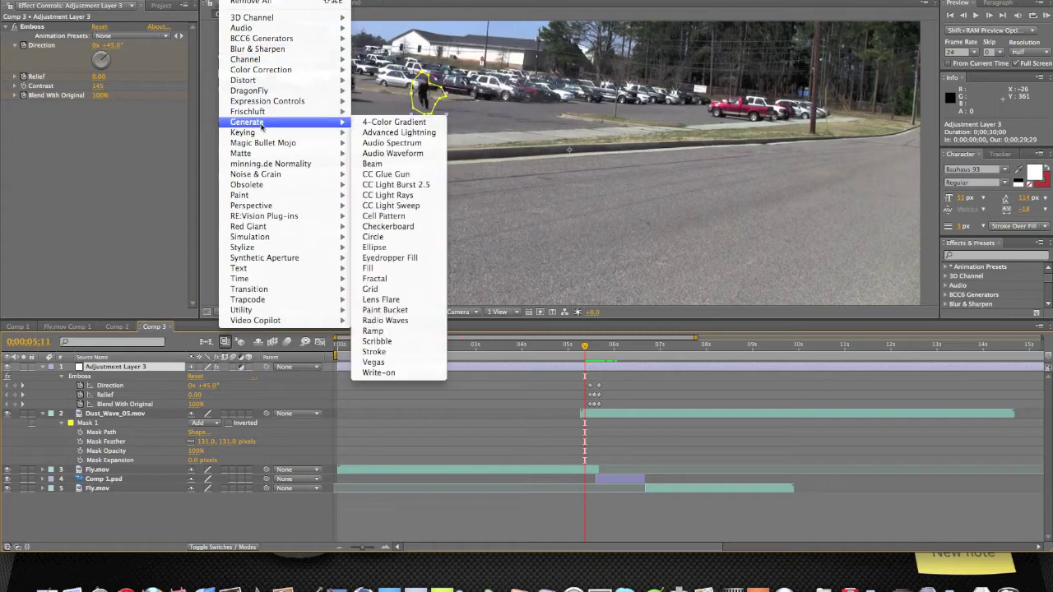
pyautogui.moveTo(268, 41)
pyautogui.moveTo(276, 82)
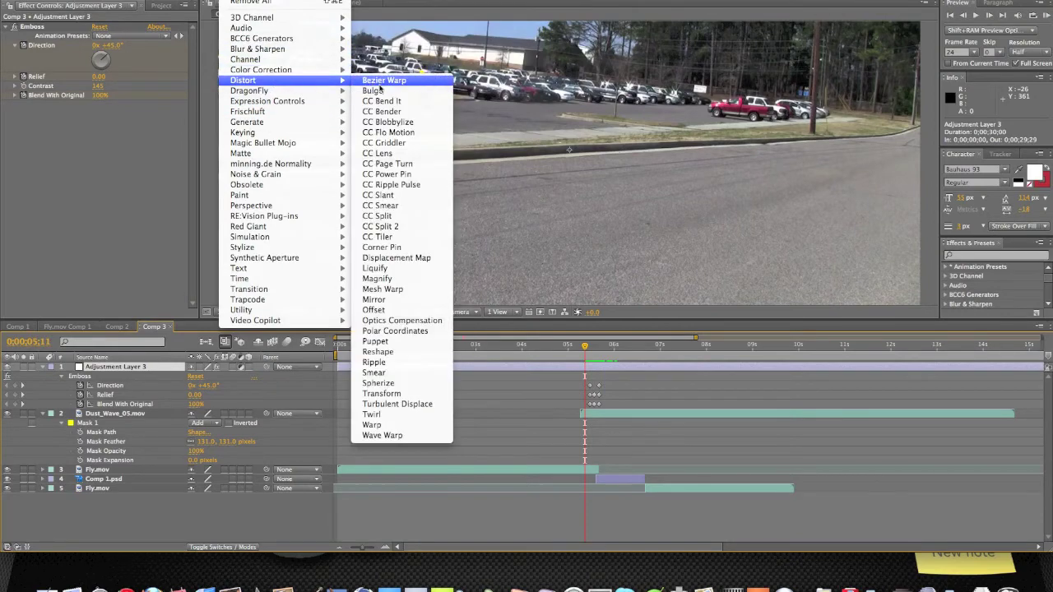
pyautogui.click(382, 93)
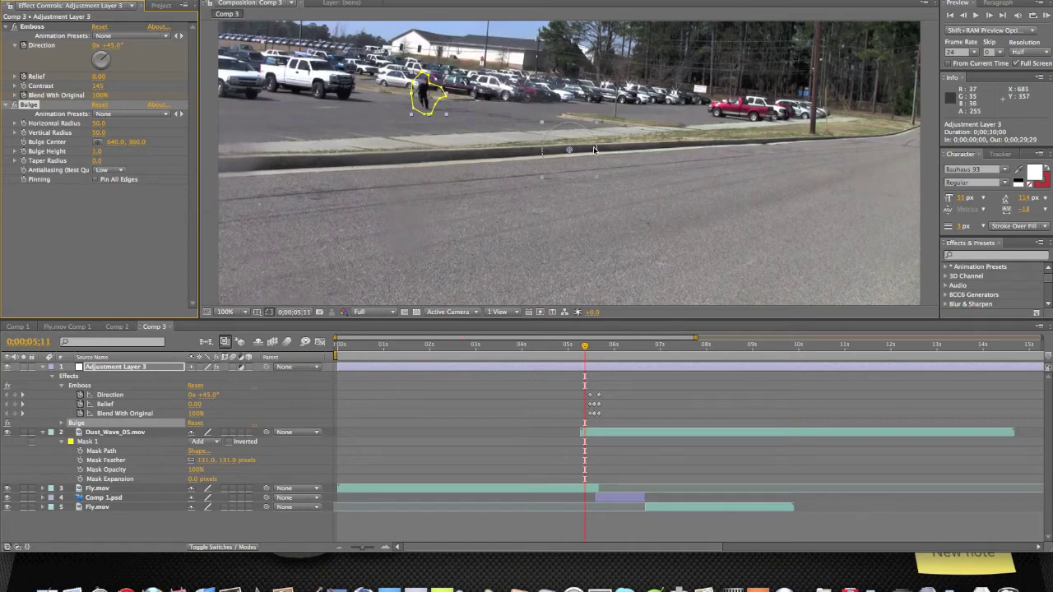
pyautogui.moveTo(570, 156); pyautogui.dragTo(425, 97)
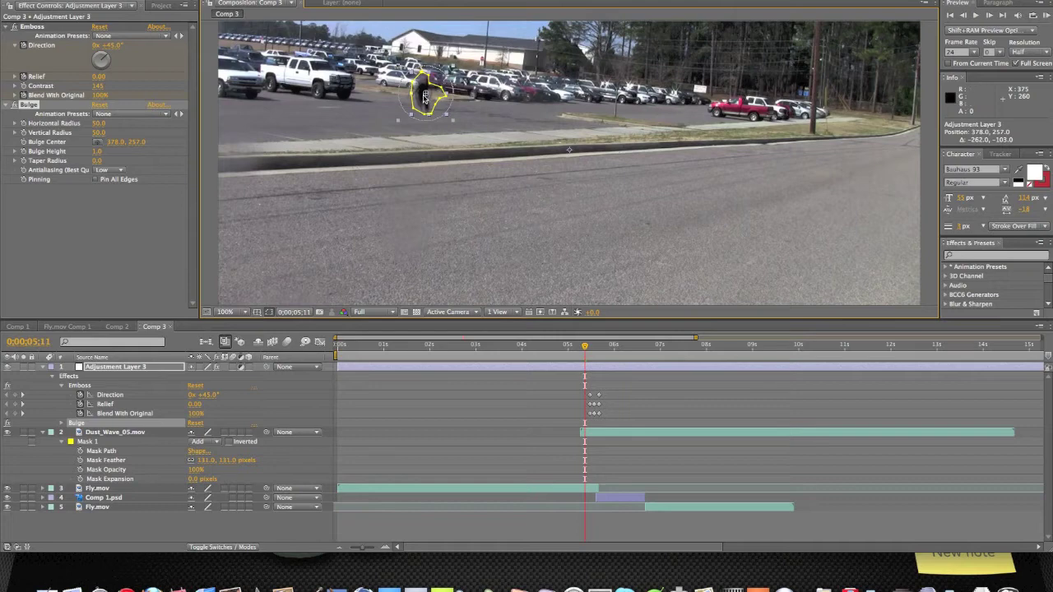
# - At 0;00;05;14, try negative Bulge Height values such as -0.5, -0.8 and -0.2 on the figure
pyautogui.moveTo(586, 345); pyautogui.dragTo(591, 346)
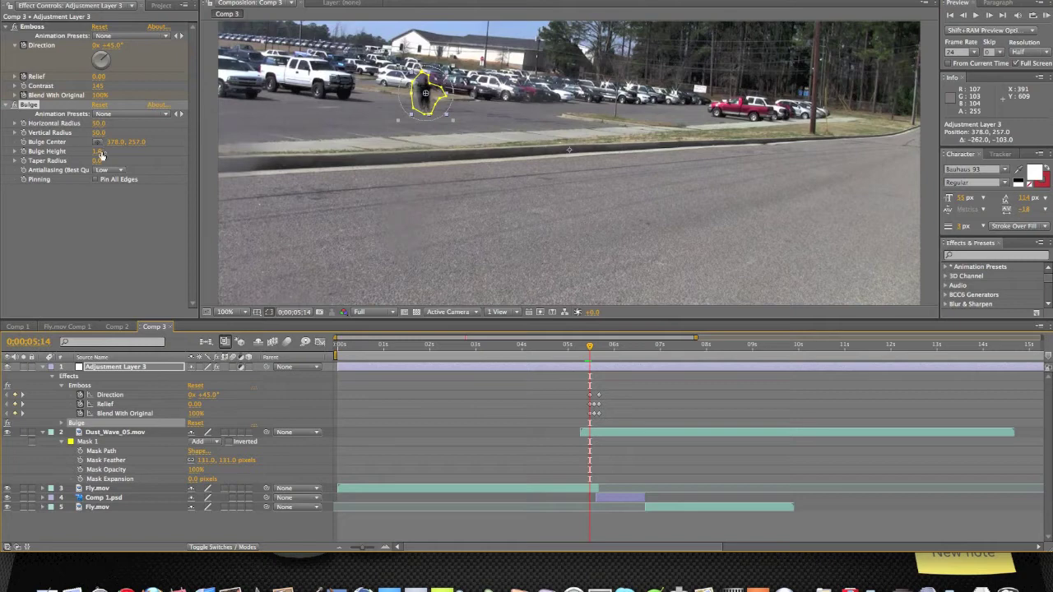
pyautogui.moveTo(98, 152); pyautogui.dragTo(4, 154)
pyautogui.moveTo(100, 152); pyautogui.dragTo(130, 146)
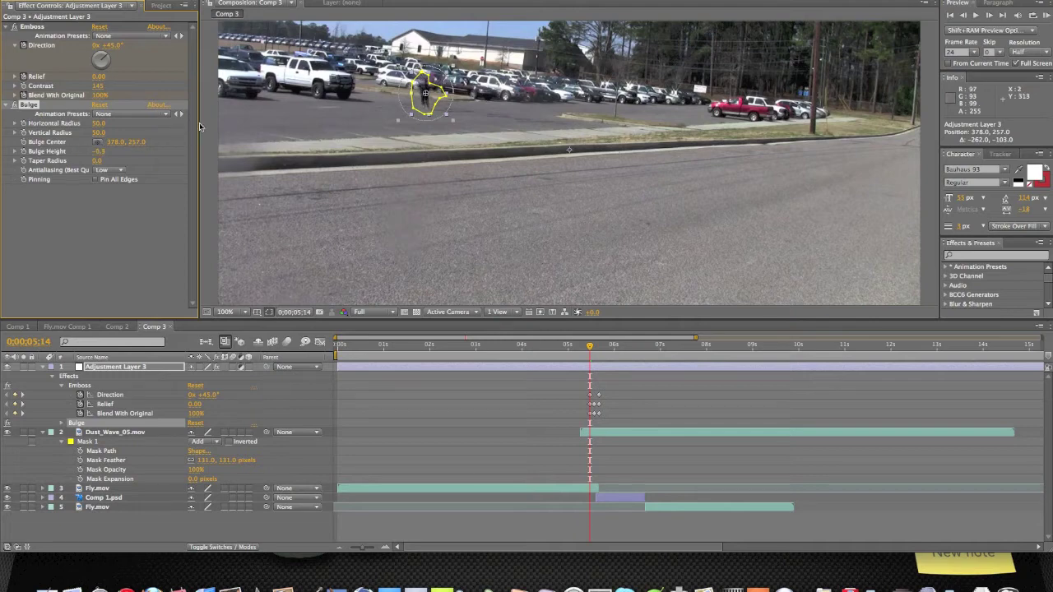
pyautogui.click(208, 126)
pyautogui.click(102, 154)
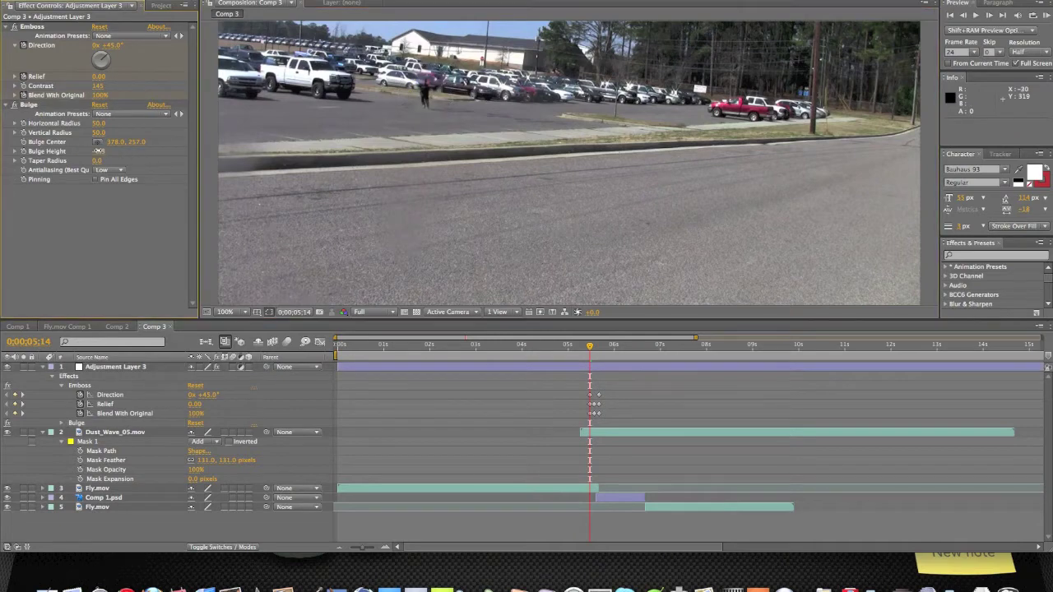
pyautogui.click(207, 123)
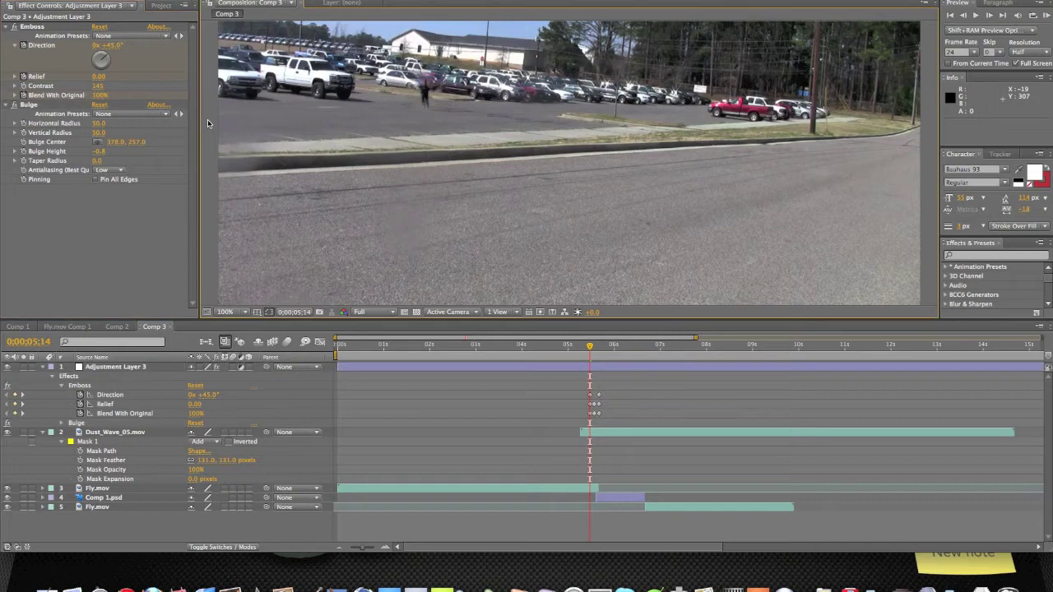
pyautogui.click(102, 156)
pyautogui.moveTo(136, 150); pyautogui.dragTo(164, 149)
# - Set the Bulge's Horizontal Radius to 31 and Vertical Radius to 36, with a Bulge Height of -0.3
pyautogui.moveTo(97, 133)
pyautogui.mouseDown()
pyautogui.moveTo(82, 132)
pyautogui.moveTo(89, 124)
pyautogui.mouseUp()
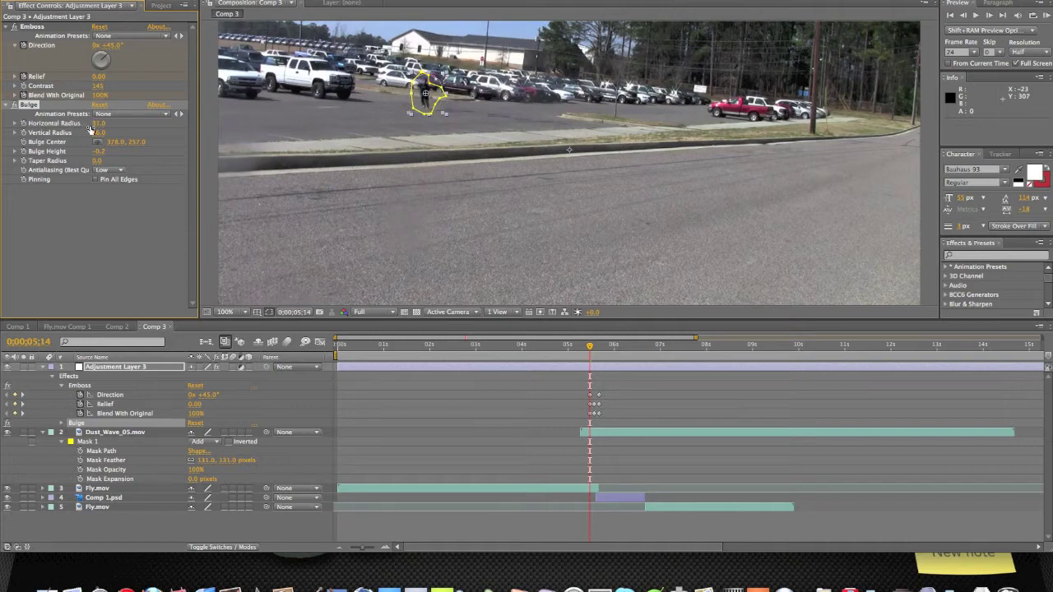
pyautogui.click(210, 190)
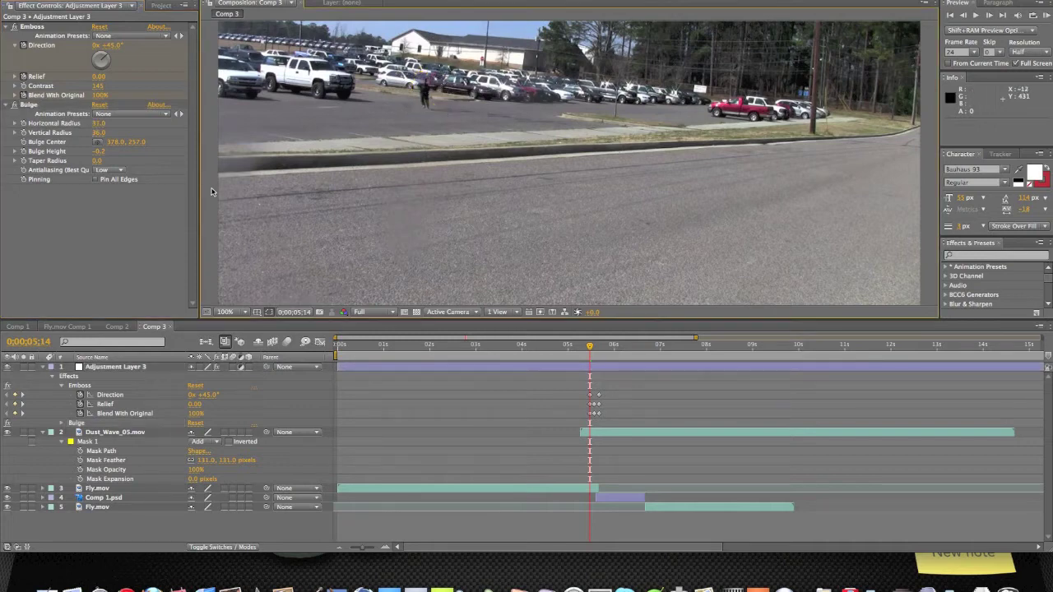
pyautogui.click(89, 151)
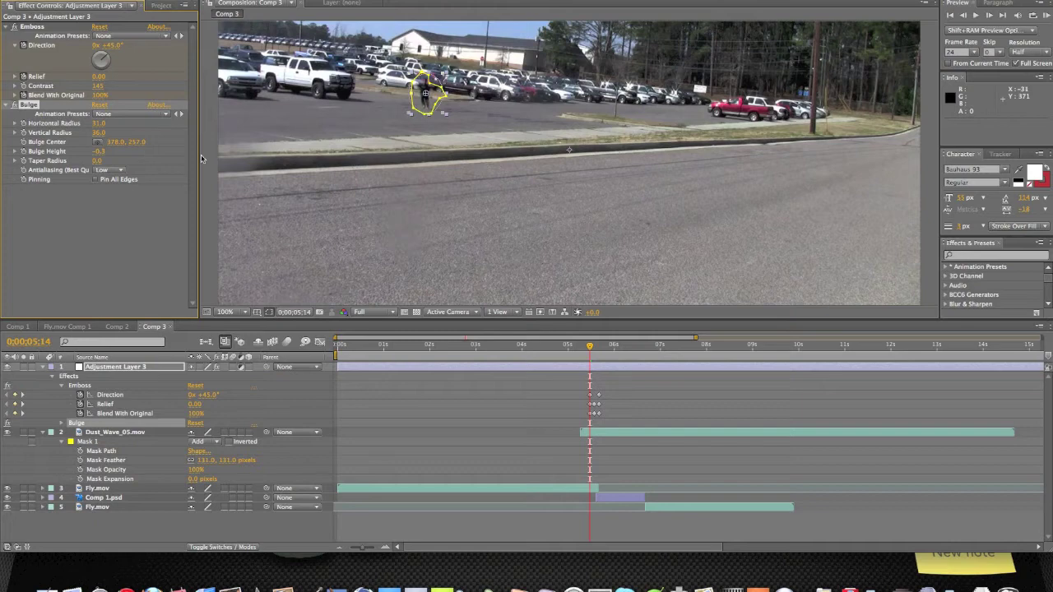
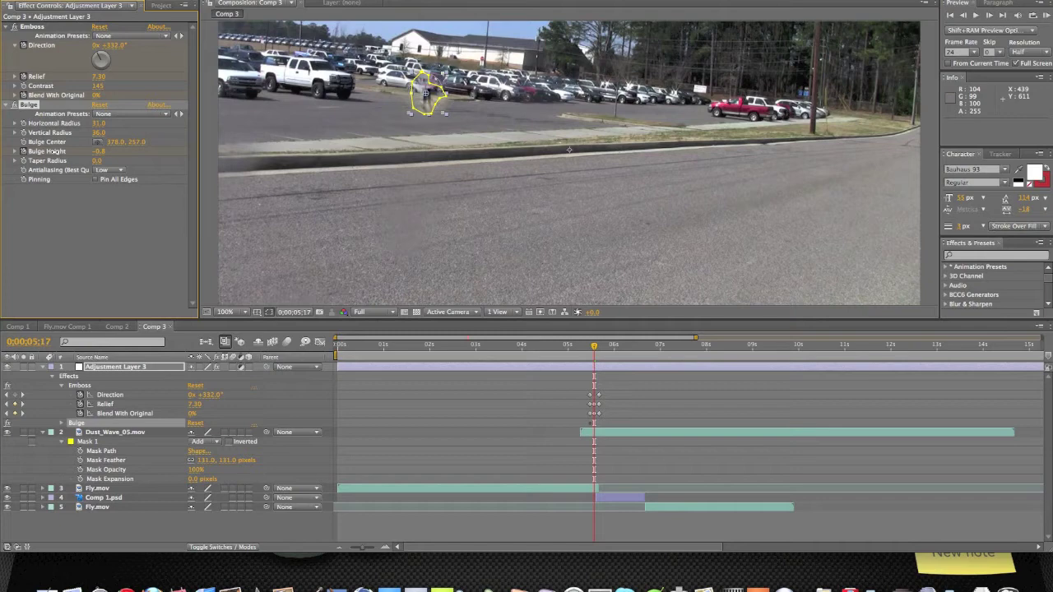
# - Keyframe the Bulge Height at 0 at 0;00;05;20, where the upper Fly.mov clip ends
pyautogui.click(599, 350)
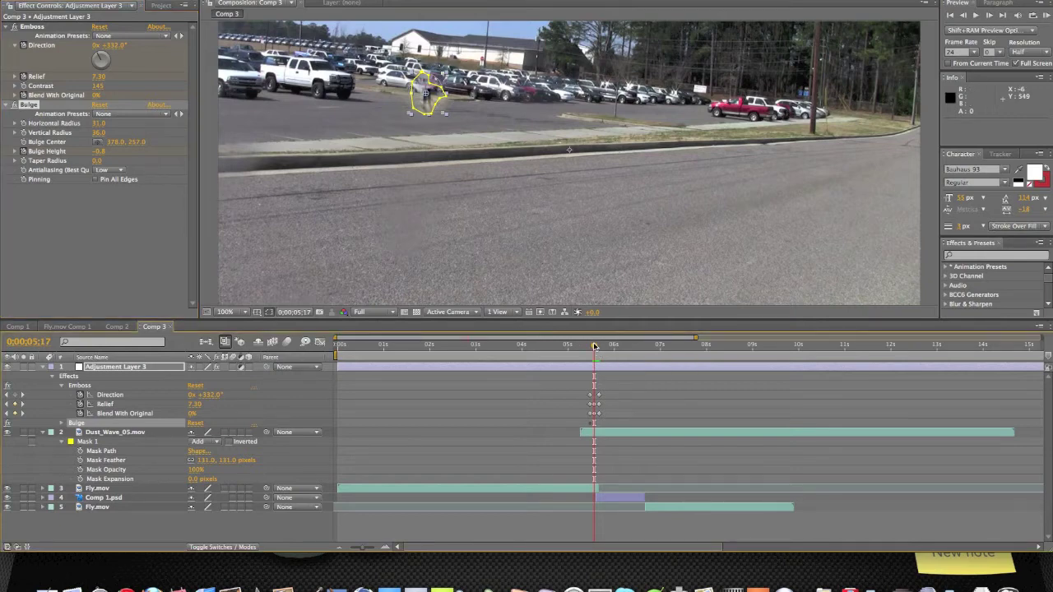
pyautogui.moveTo(595, 347); pyautogui.dragTo(600, 347)
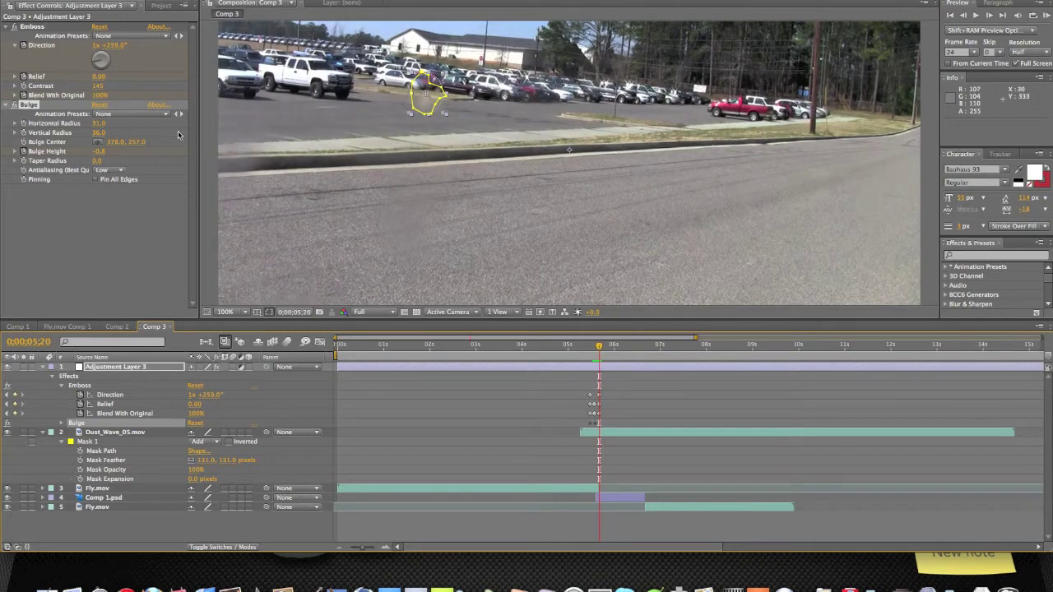
pyautogui.click(102, 152)
pyautogui.press('BackSpace')
pyautogui.write('0')
pyautogui.press('Return')
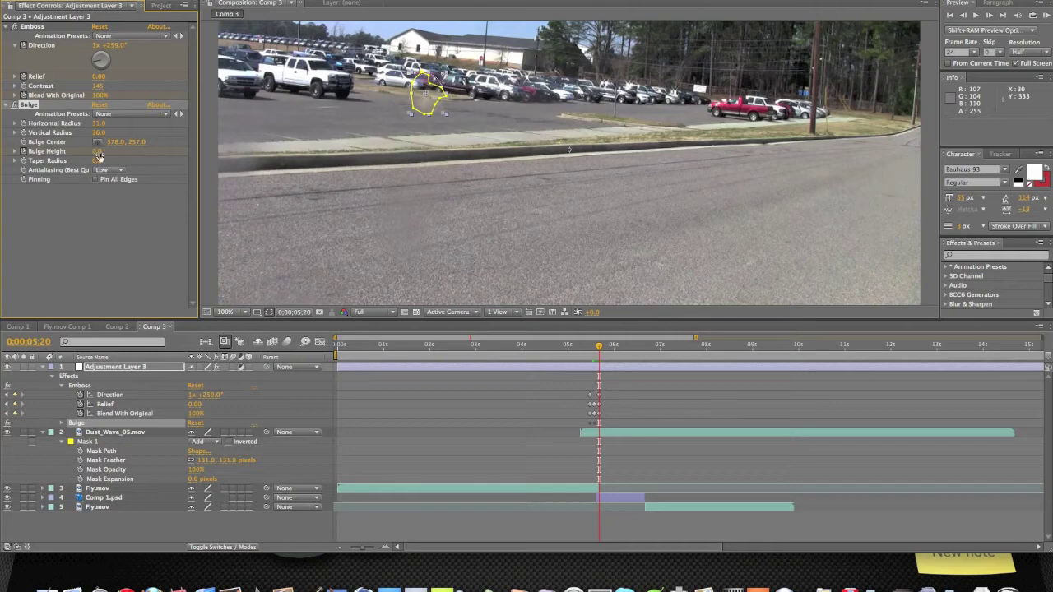
# - Preview the combined Emboss and Bulge animation across the cut with the mask outline hidden
pyautogui.click(109, 237)
pyautogui.click(584, 348)
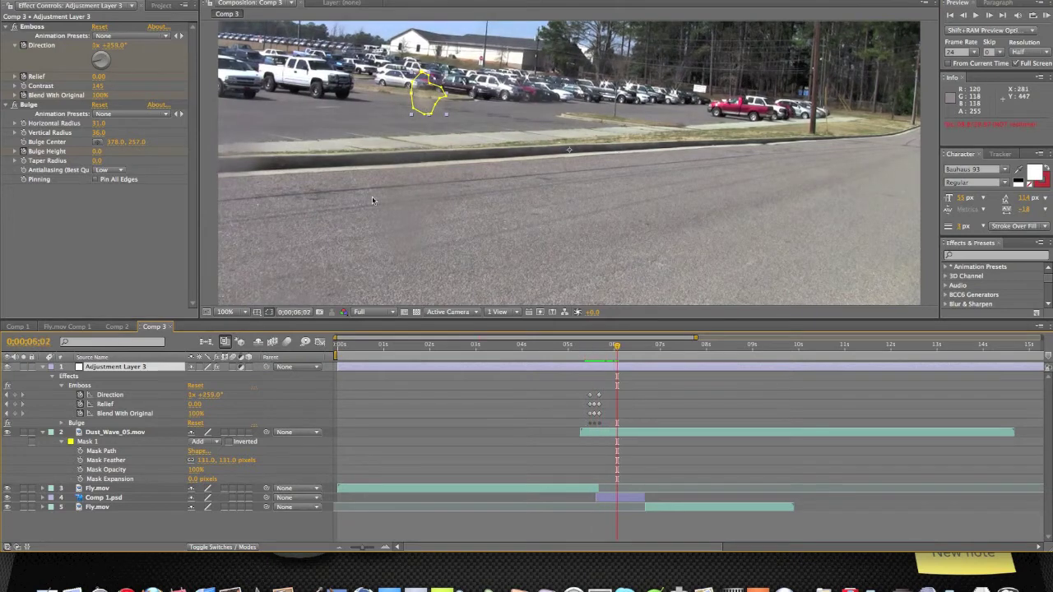
pyautogui.click(204, 201)
pyautogui.click(586, 346)
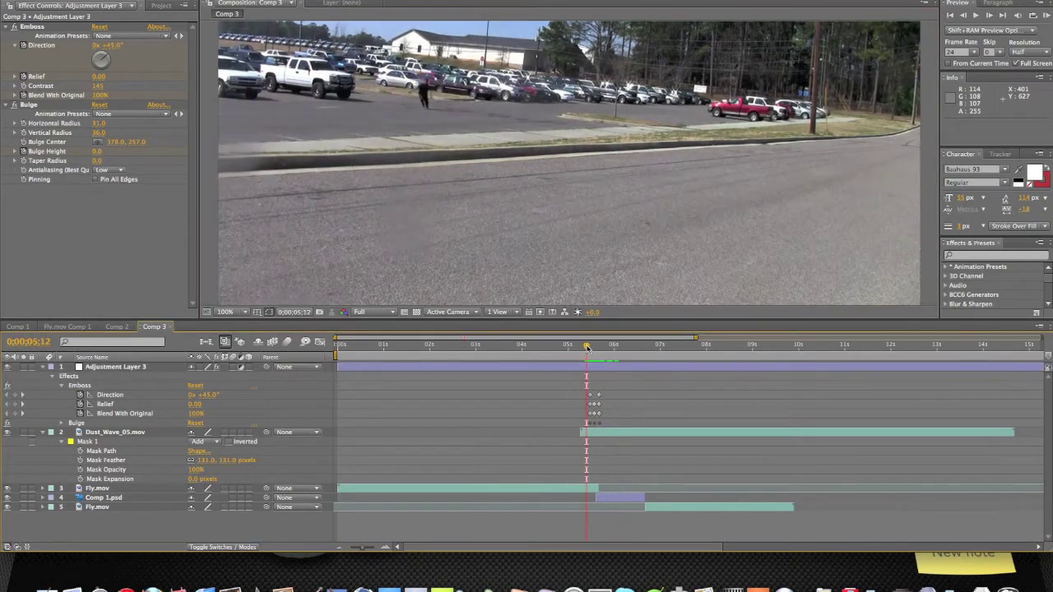
pyautogui.press('space')
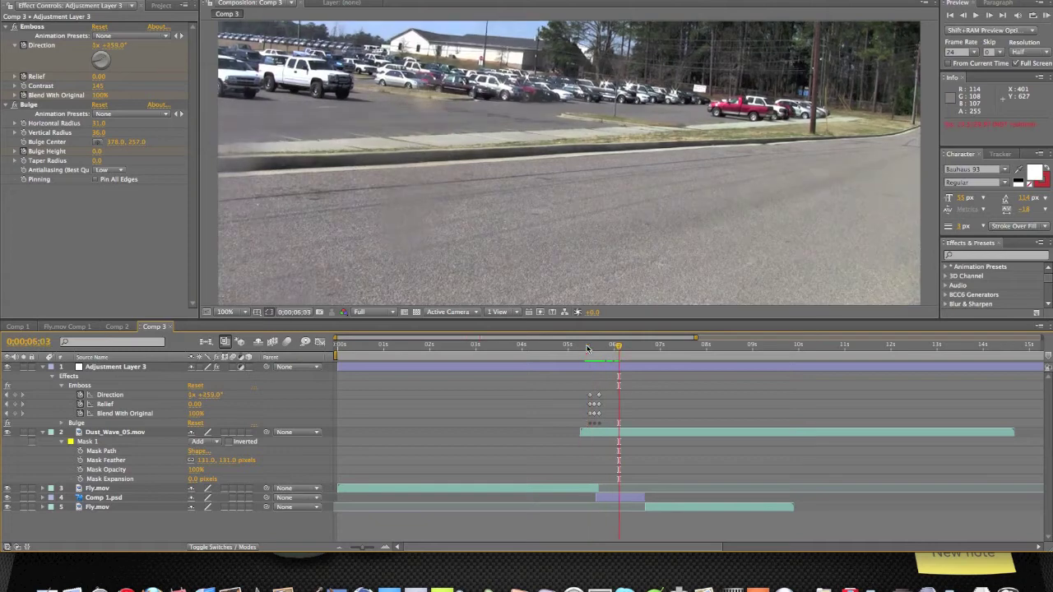
pyautogui.click(209, 257)
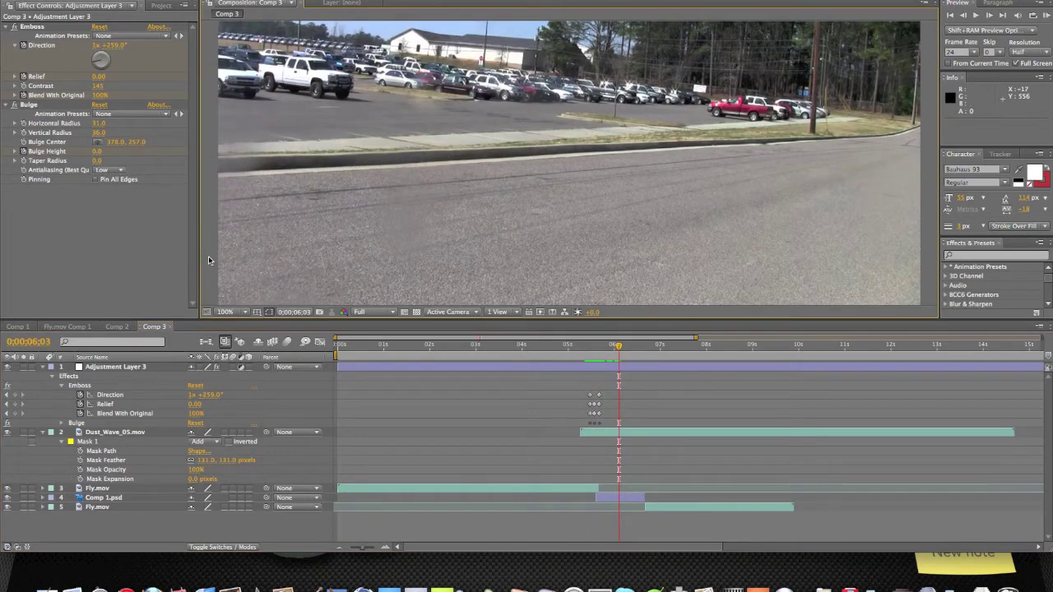
# - Apply the Stylize effect Glow to Adjustment Layer 3 and check it without the mask outline
pyautogui.click(118, 367)
pyautogui.click(247, 2)
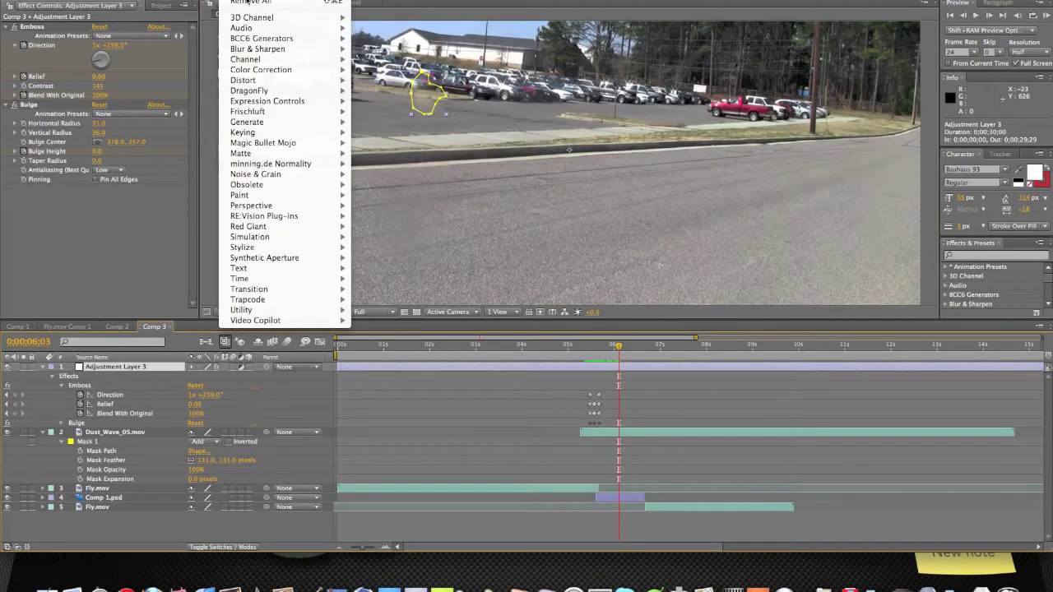
pyautogui.moveTo(308, 295)
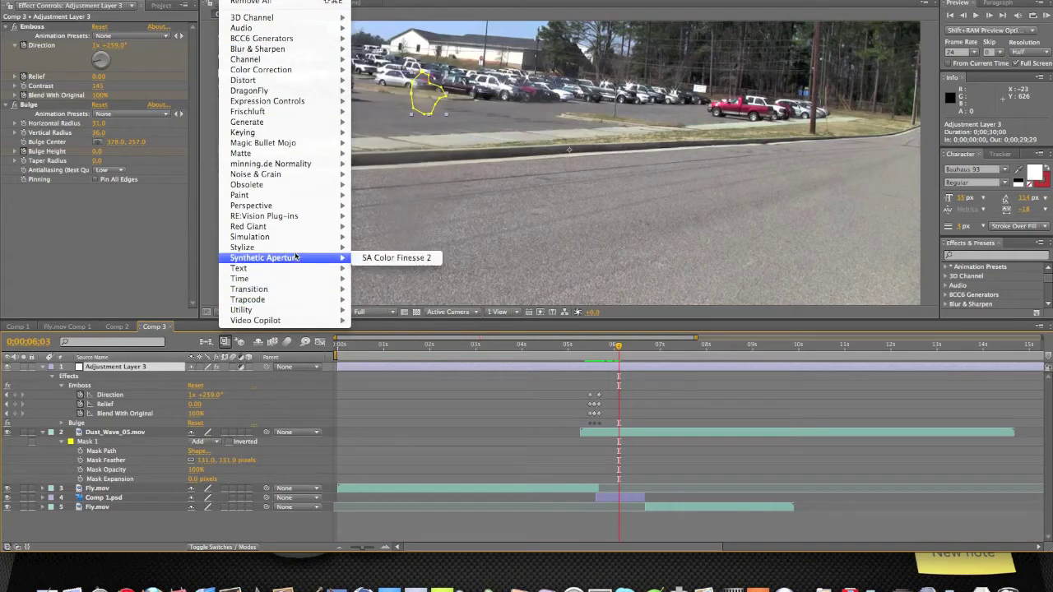
pyautogui.moveTo(301, 248)
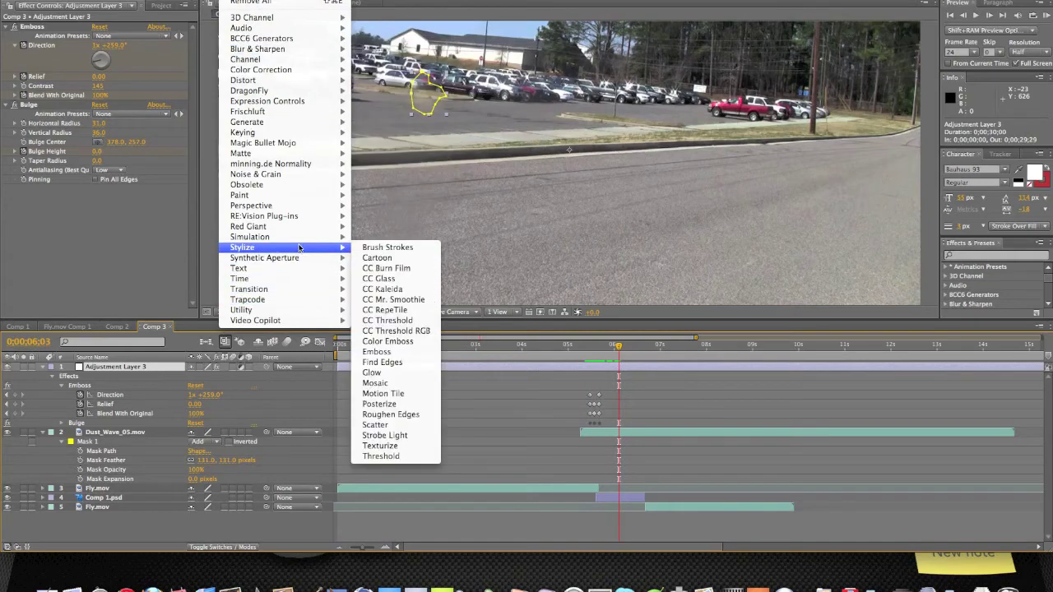
pyautogui.click(390, 376)
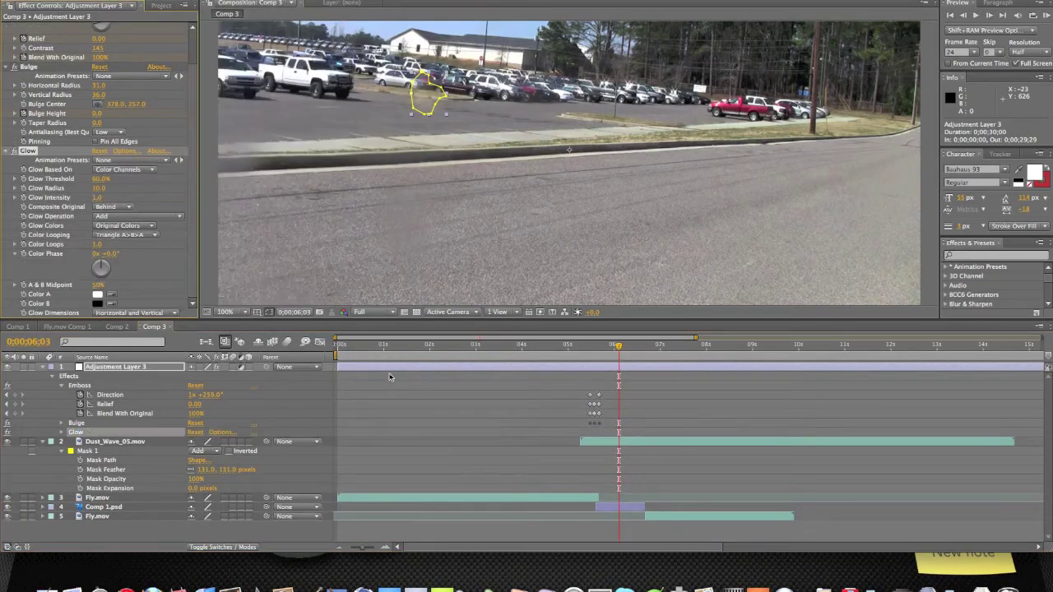
pyautogui.click(207, 199)
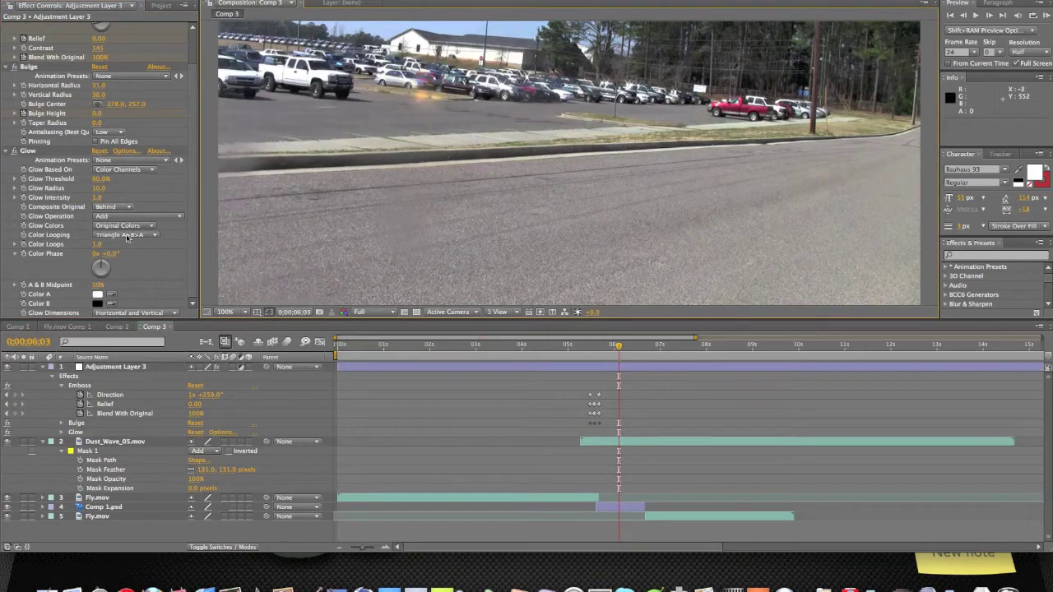
# - Start keyframing Glow Intensity and move its keyframe to 0;00;05;14, in line with the first Emboss and Bulge keyframes
pyautogui.click(25, 200)
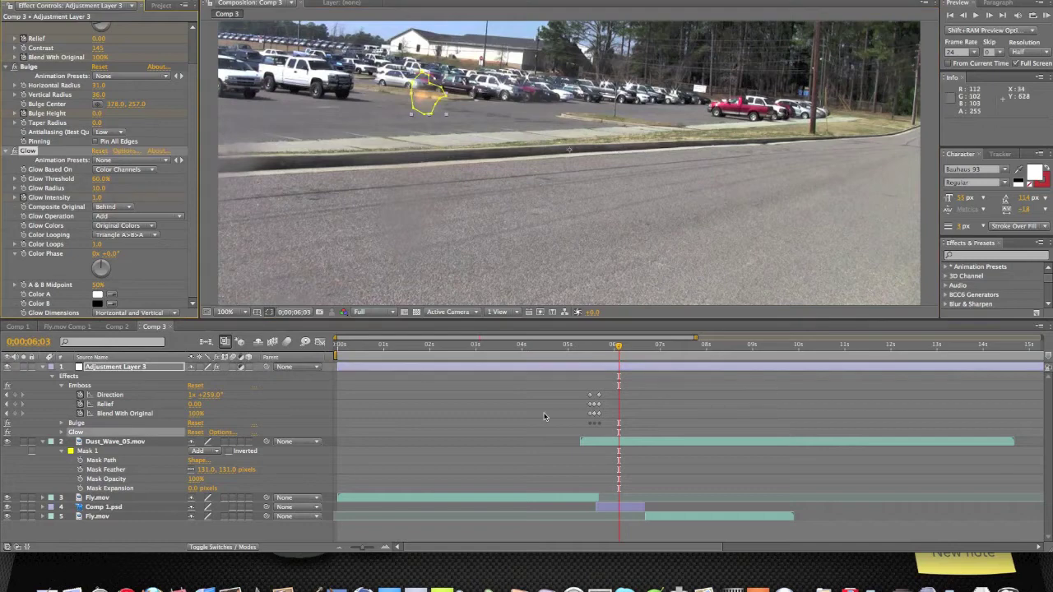
pyautogui.press('u')
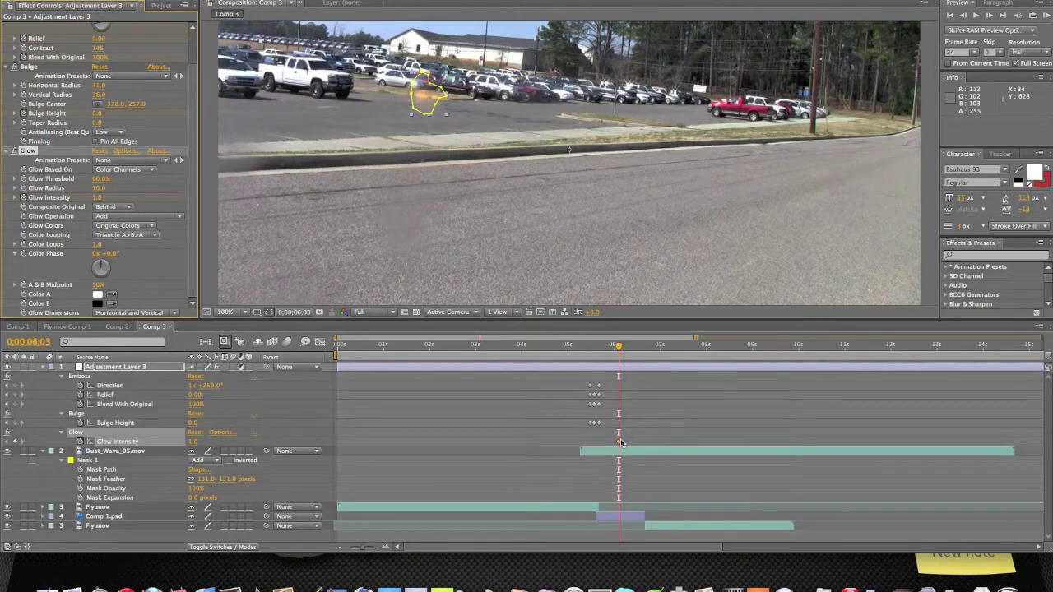
pyautogui.moveTo(620, 443); pyautogui.dragTo(589, 447)
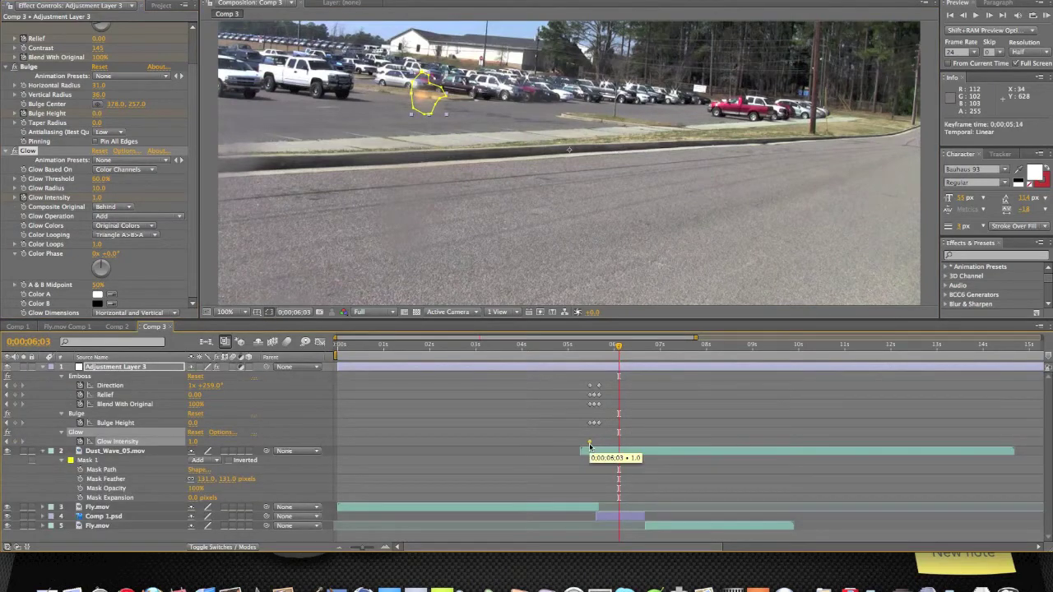
pyautogui.click(589, 346)
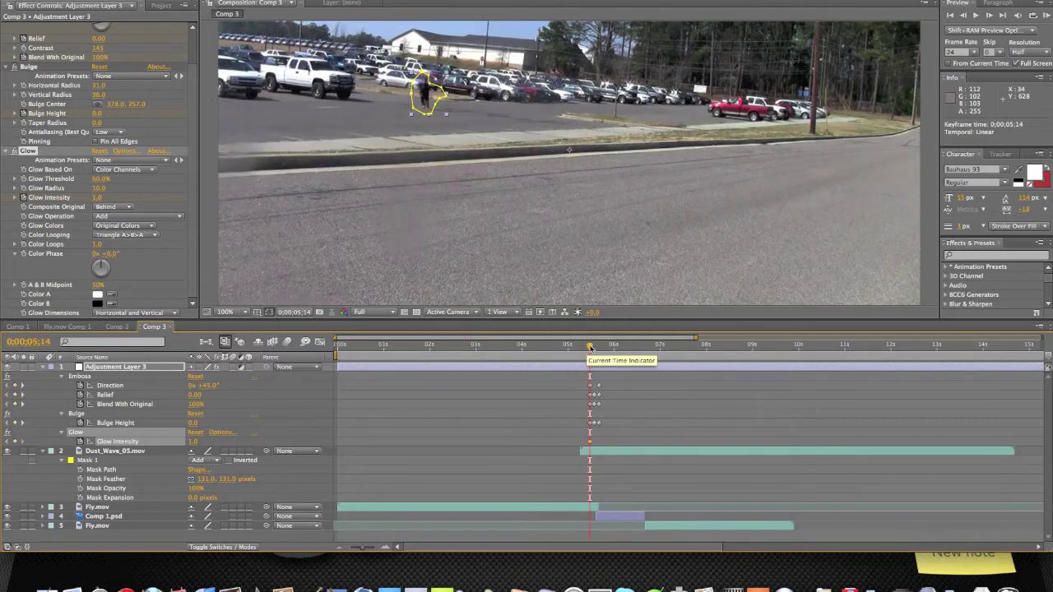
# - Add a Glow Intensity keyframe of 1.0 at 0;00;05;17 and set the keyframe at 0;00;05;14 to 0
pyautogui.moveTo(590, 347); pyautogui.dragTo(595, 347)
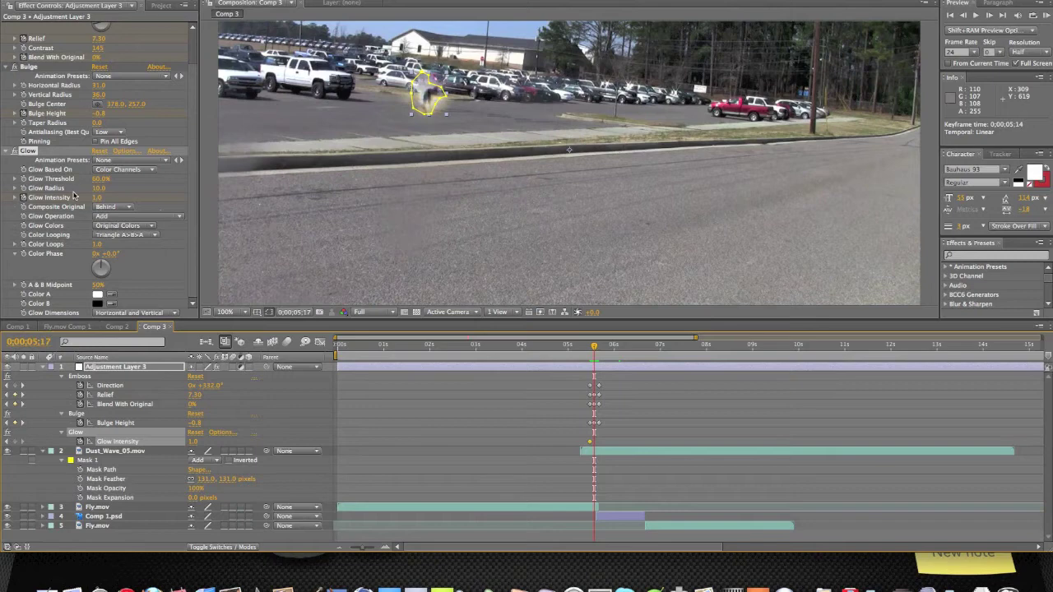
pyautogui.click(14, 442)
pyautogui.press('pageup')
pyautogui.press('pageup')
pyautogui.press('pageup')
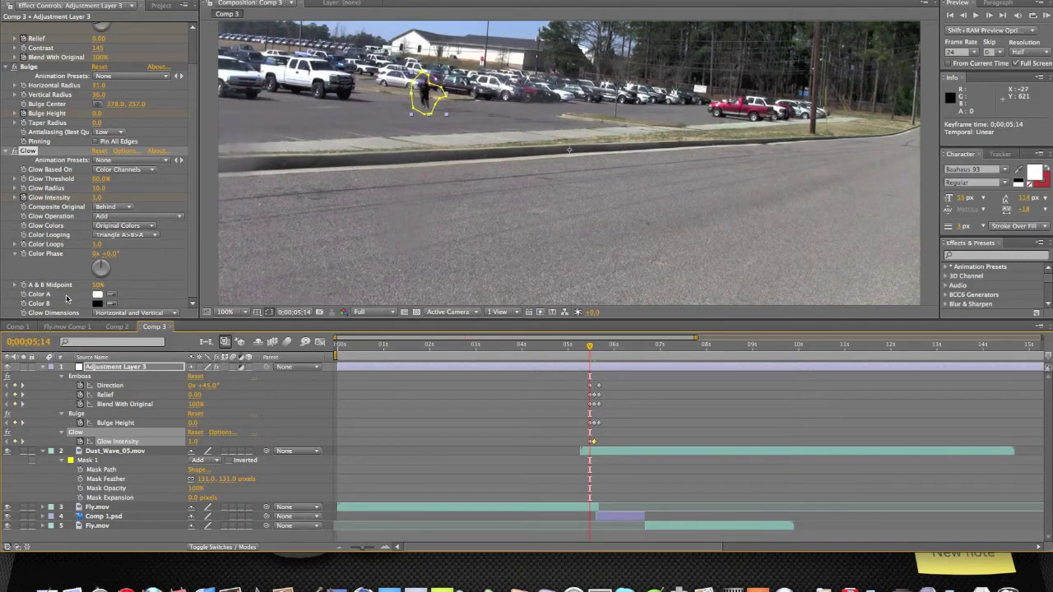
pyautogui.click(98, 199)
pyautogui.write('0')
pyautogui.press('Return')
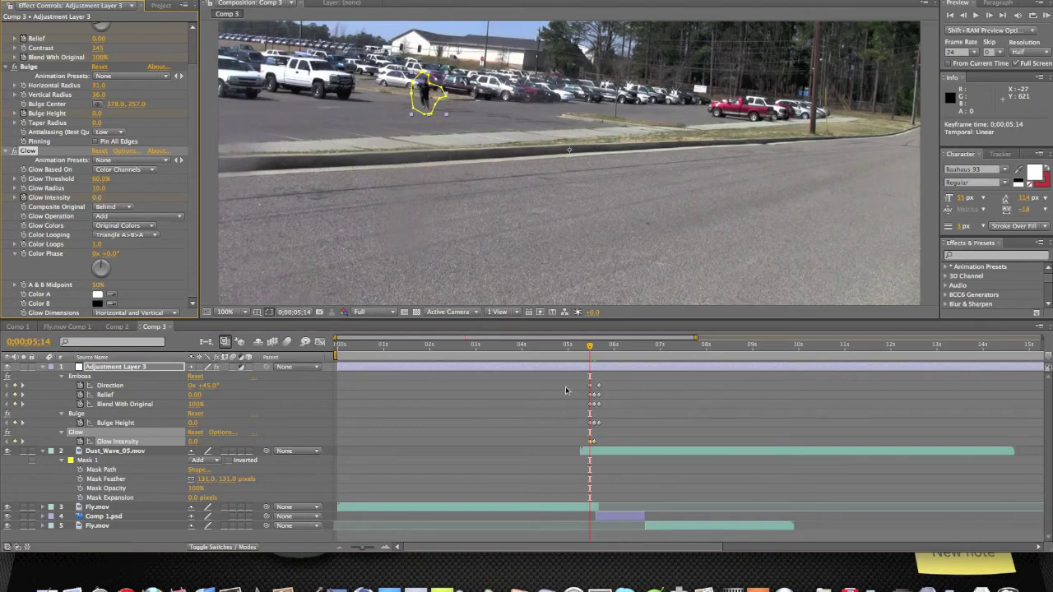
# - Add a Glow Intensity keyframe of 0 at 0;00;05;20 and preview the combined effects across the cut
pyautogui.click(600, 349)
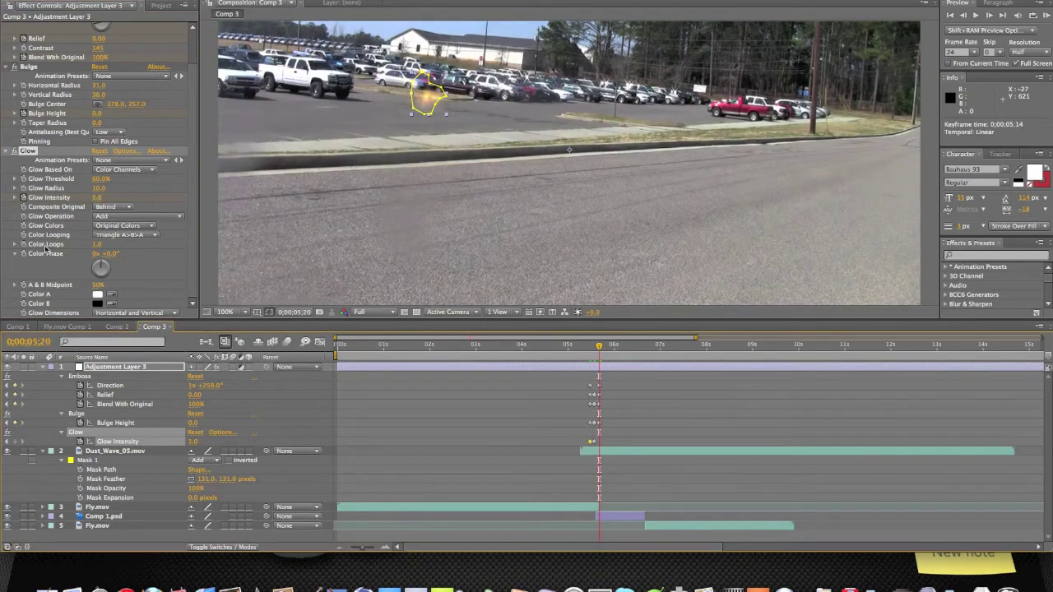
pyautogui.click(96, 197)
pyautogui.write('0')
pyautogui.press('Return')
pyautogui.moveTo(600, 353); pyautogui.dragTo(582, 352)
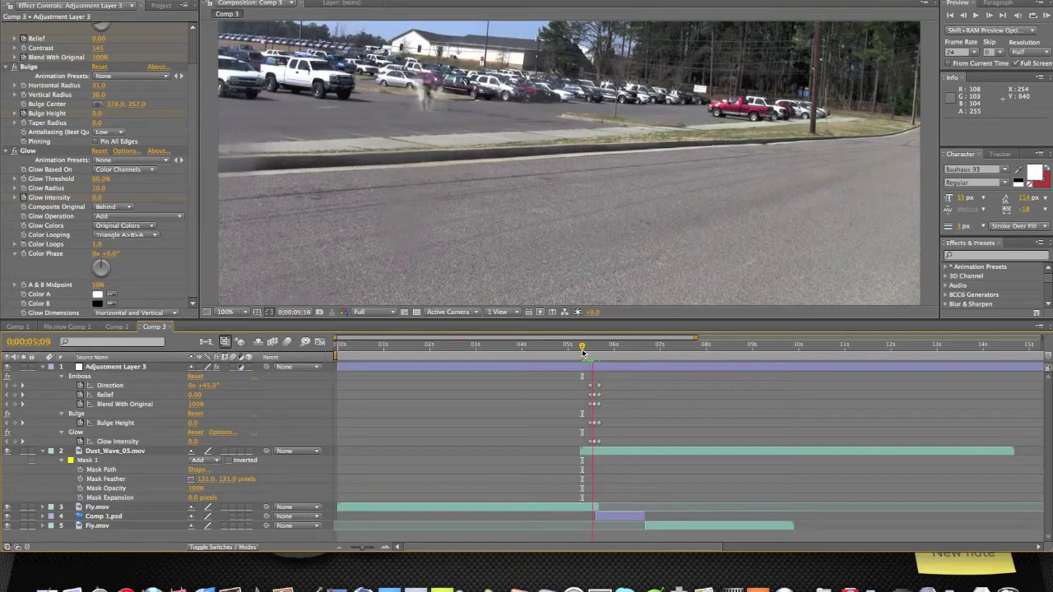
pyautogui.press('space')
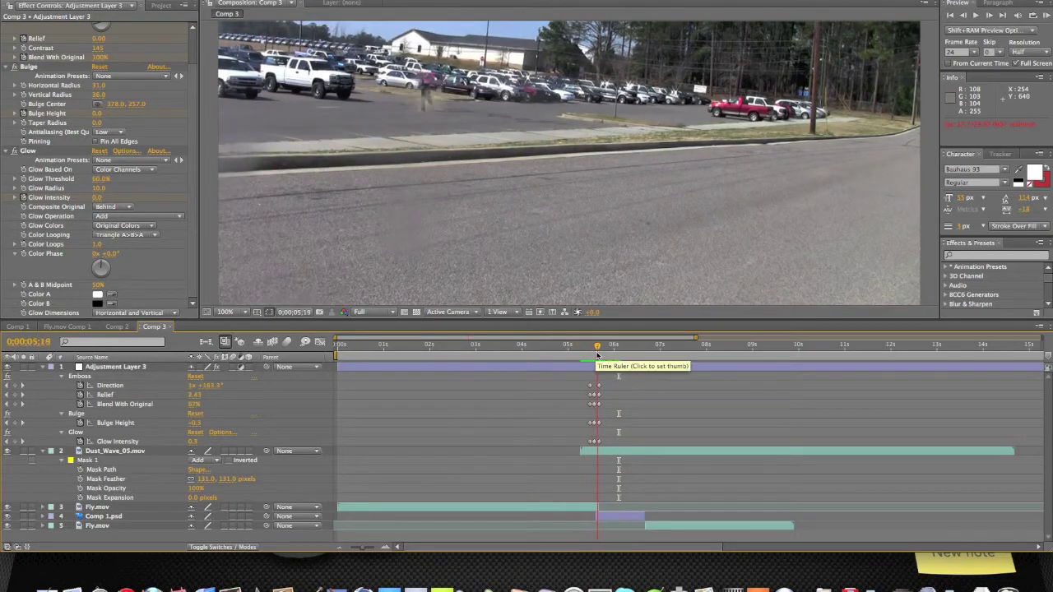
# - Duplicate the Fly.mov layer starting at 0;00;06;20 and pre-compose the copy as Fly.mov Comp 2, moving all attributes into it
pyautogui.moveTo(612, 355); pyautogui.dragTo(646, 357)
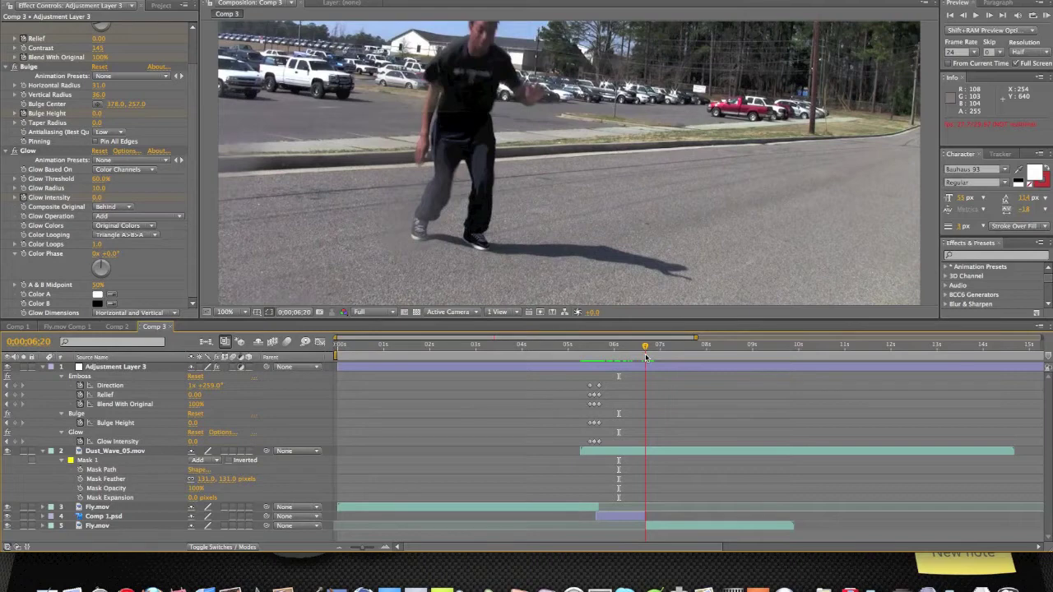
pyautogui.click(107, 526)
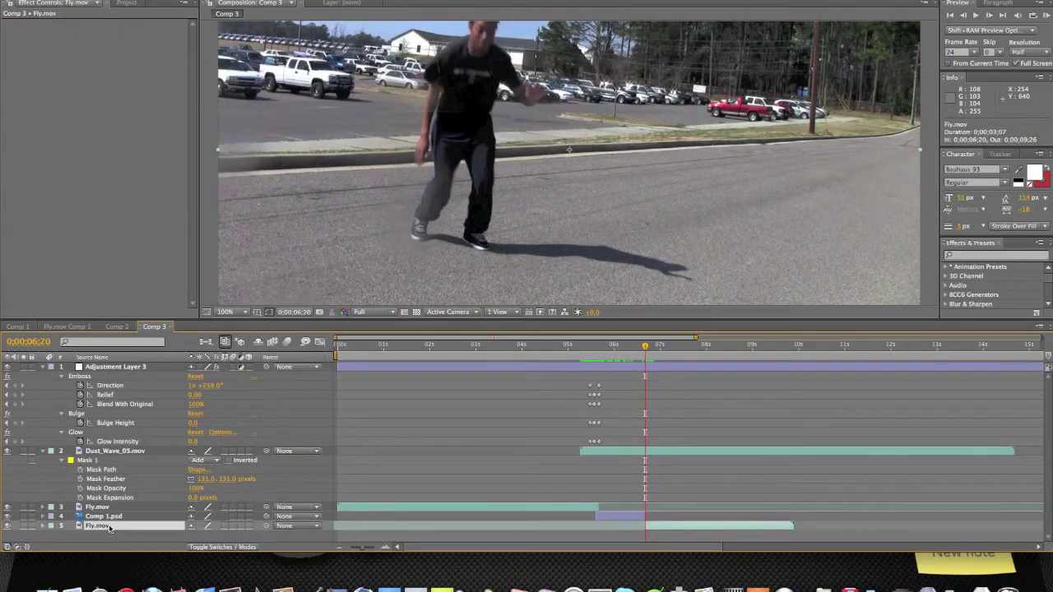
pyautogui.press('super+d')
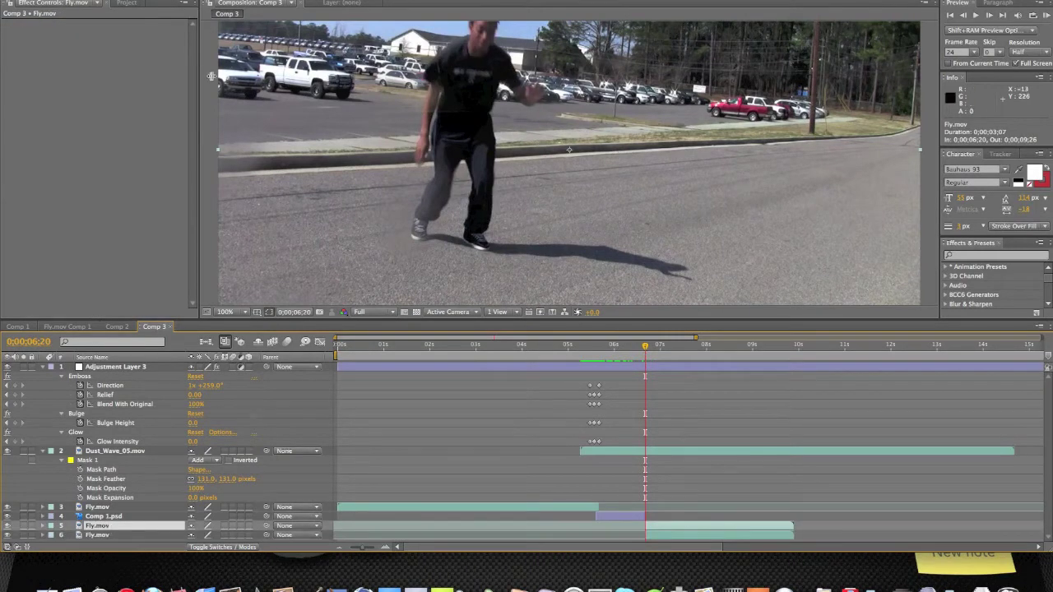
pyautogui.click(159, 1)
pyautogui.moveTo(206, 1)
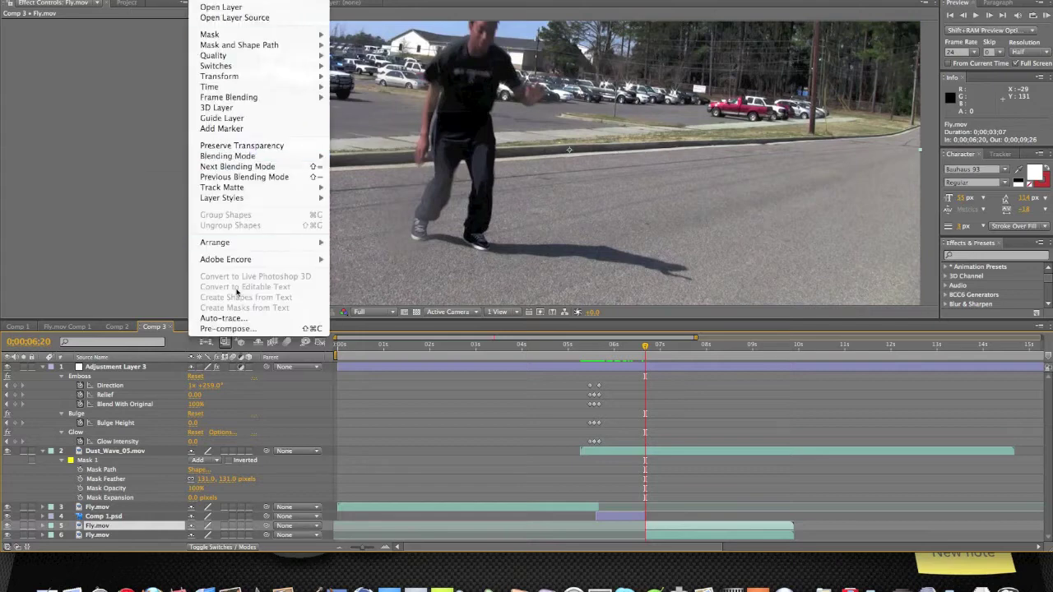
pyautogui.click(238, 328)
pyautogui.click(521, 304)
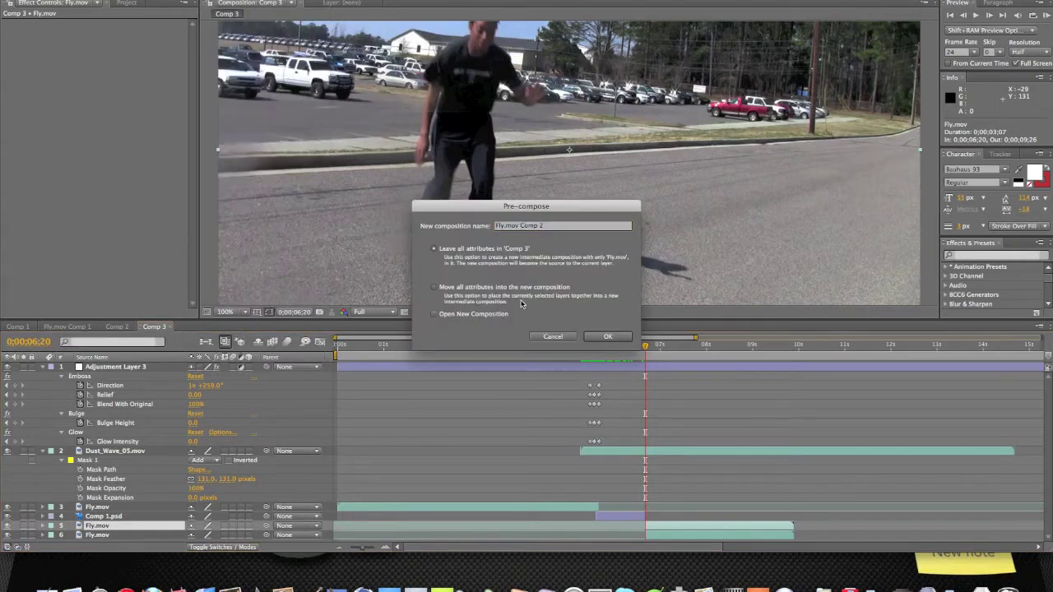
pyautogui.click(607, 338)
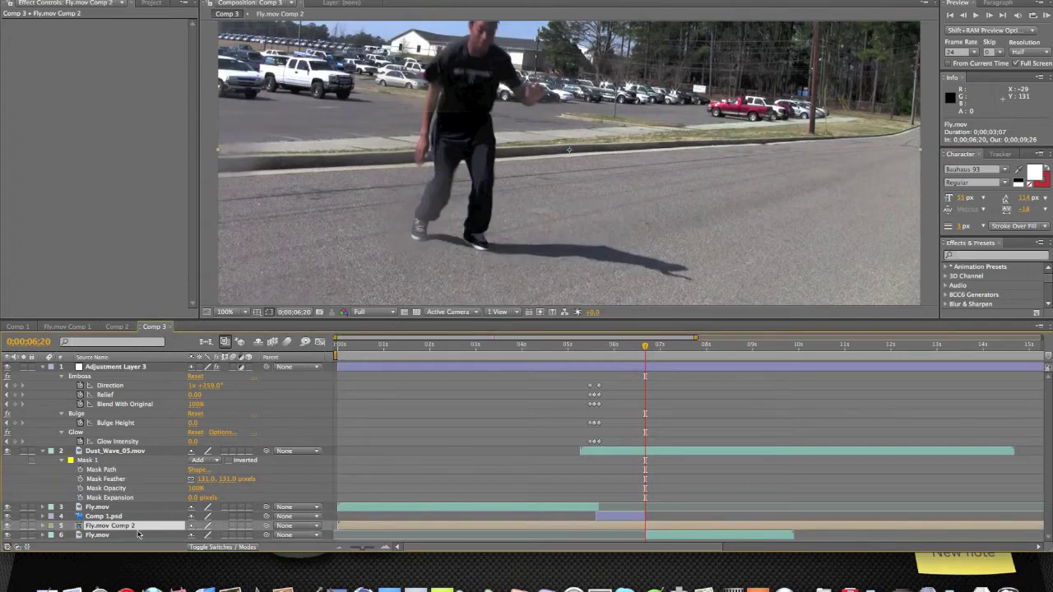
# - Open Fly.mov Comp 2 and duplicate the Fly.mov layer inside it
pyautogui.rightClick(135, 529)
pyautogui.click(200, 427)
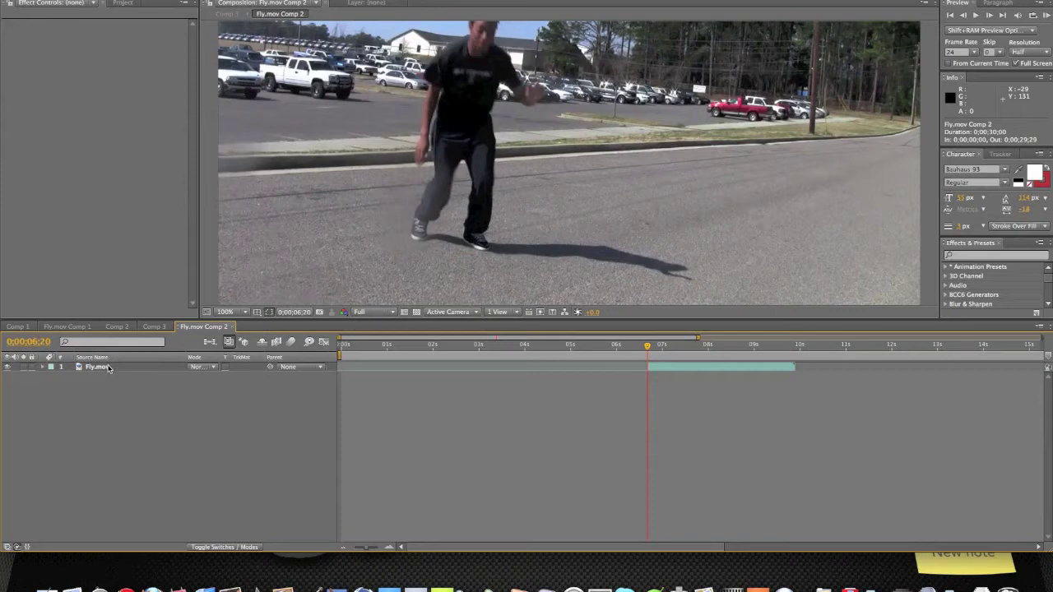
pyautogui.click(108, 369)
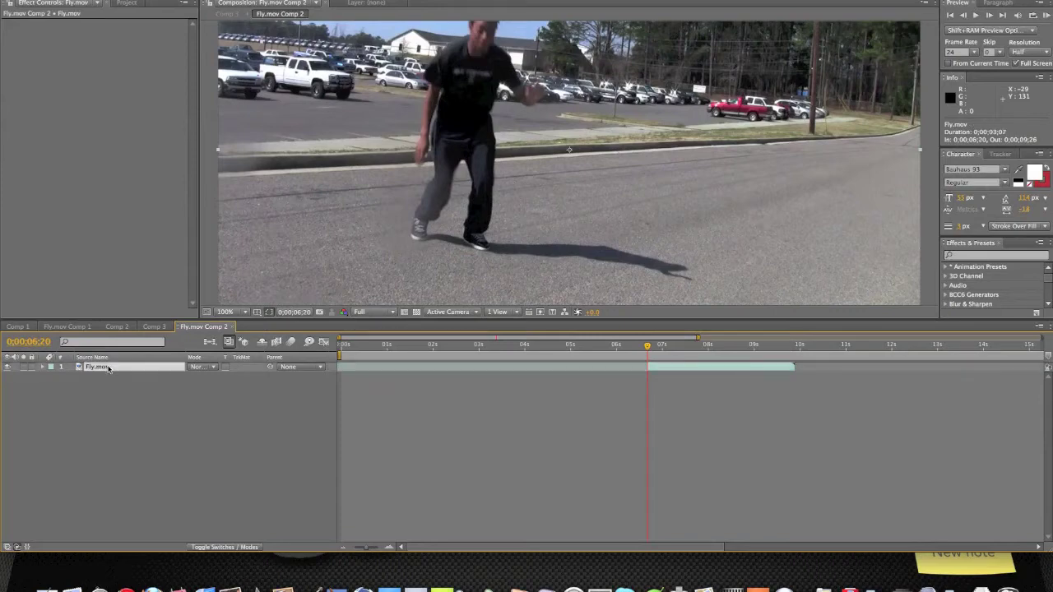
pyautogui.press('super+d')
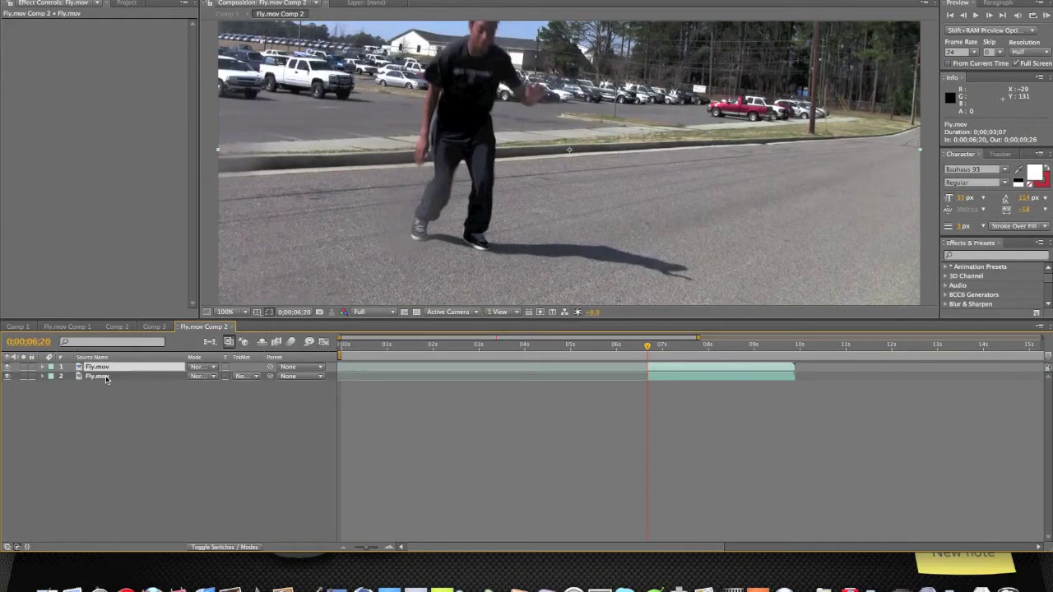
# - Set the upper Fly.mov layer's blending mode to Difference and extend the lower layer's in point to 0;00;00;00
pyautogui.click(210, 368)
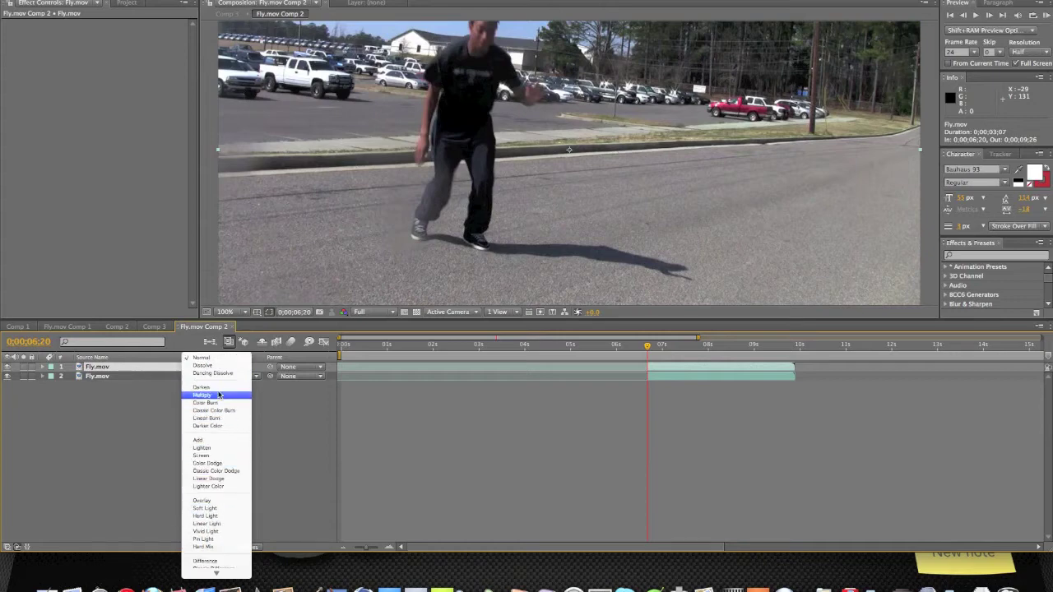
pyautogui.click(214, 491)
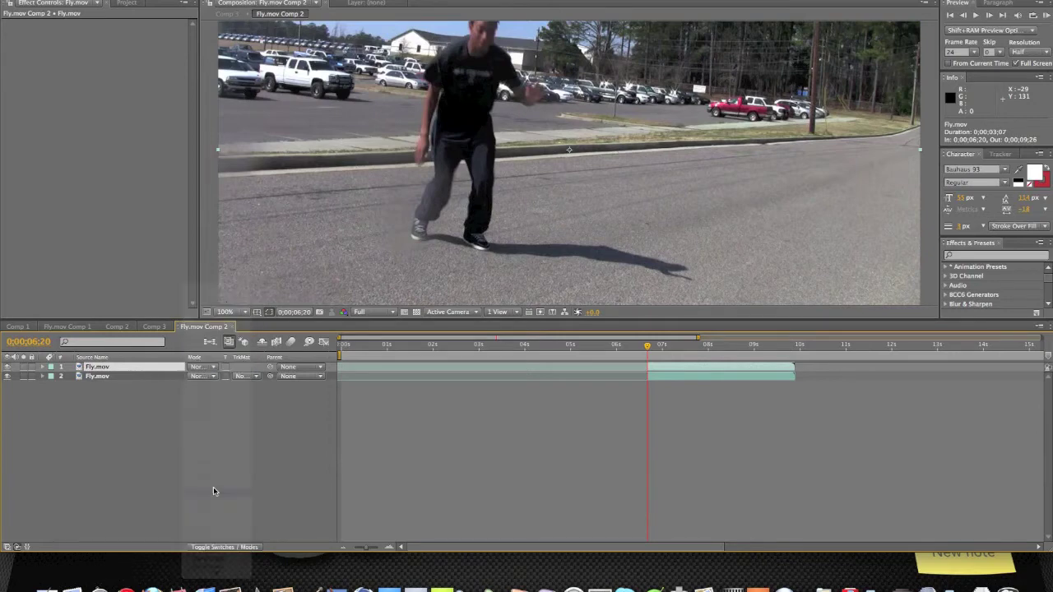
pyautogui.moveTo(646, 376); pyautogui.dragTo(340, 376)
# - Move the current time to 0;00;09;19, near the end of the clip, where the figure is out of frame
pyautogui.moveTo(647, 352); pyautogui.dragTo(708, 348)
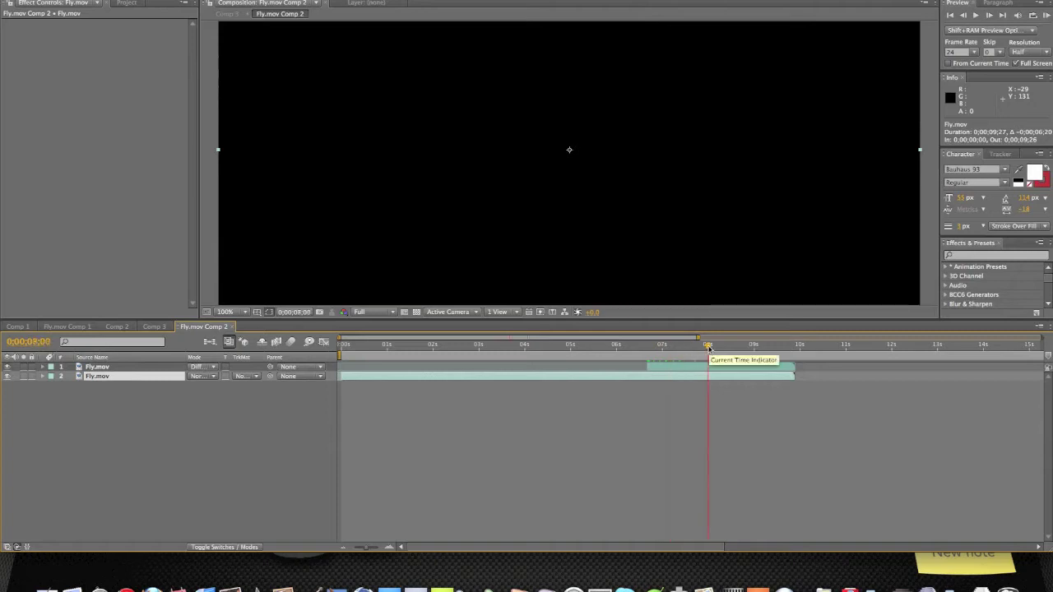
pyautogui.click(794, 350)
pyautogui.hscroll(1, 793, 350)
pyautogui.moveTo(793, 350); pyautogui.dragTo(761, 348)
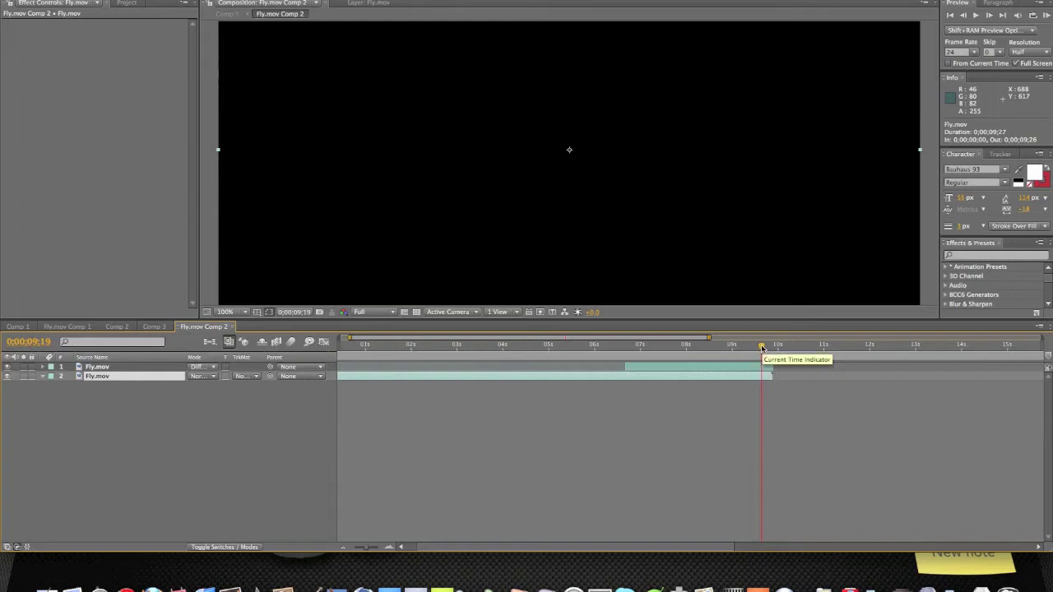
pyautogui.rightClick(765, 379)
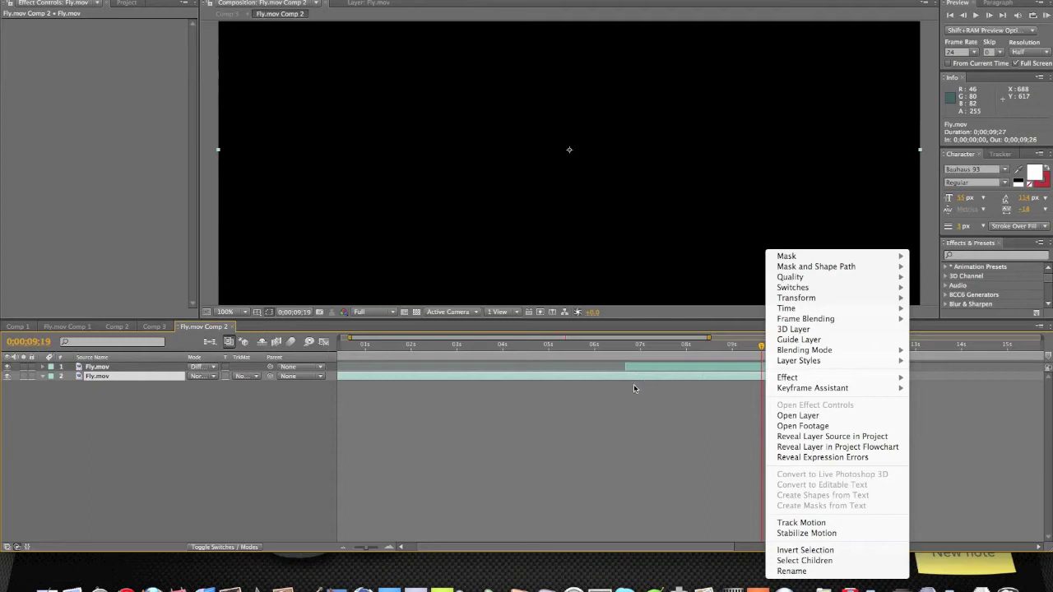
pyautogui.moveTo(811, 305)
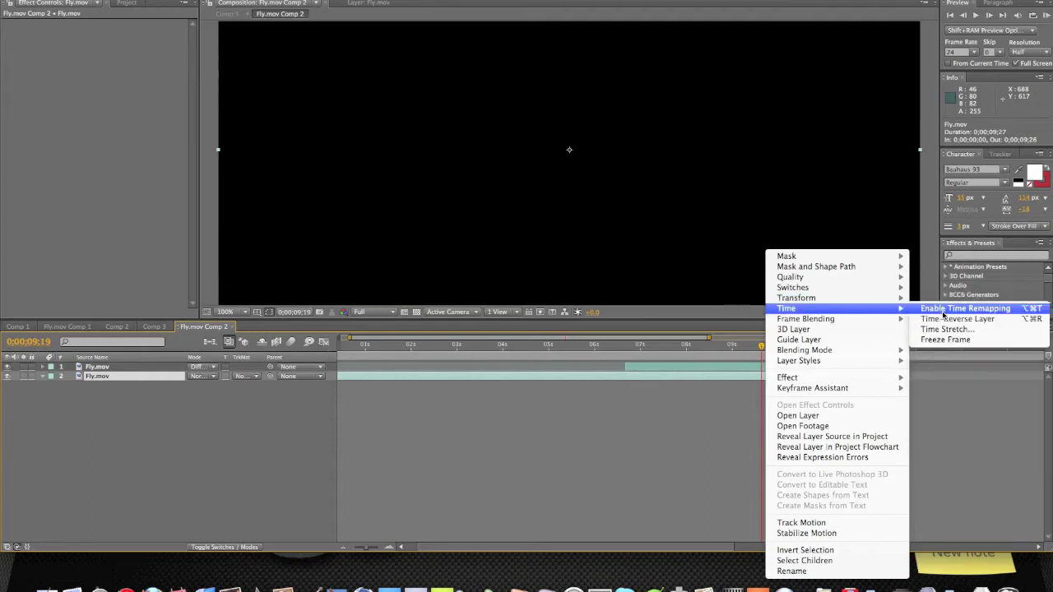
pyautogui.click(963, 308)
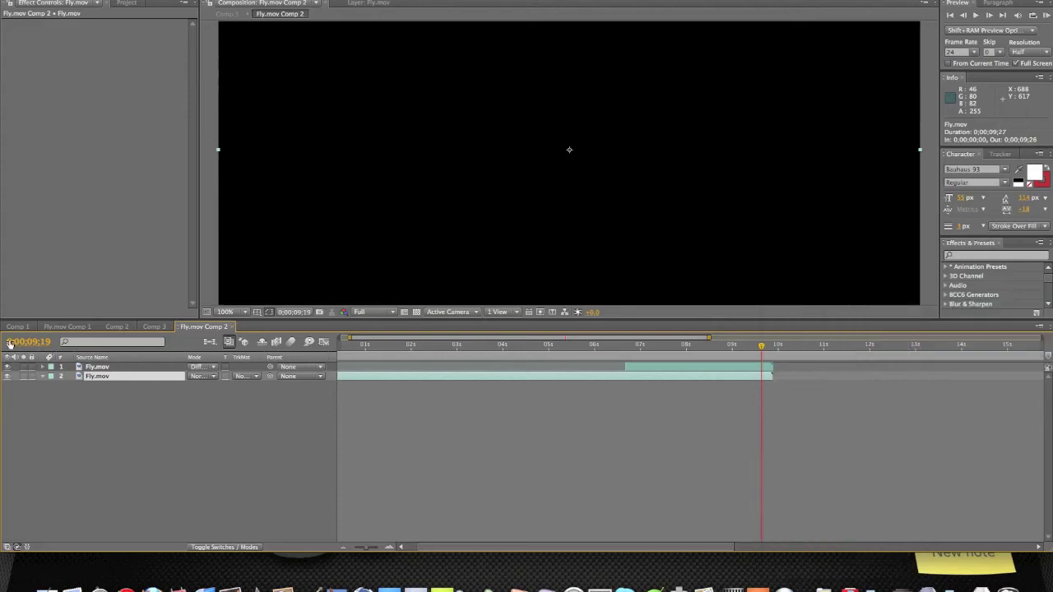
# - Hide the upper Fly.mov layer and apply Freeze Frame to the lower one at 0;00;09;19
pyautogui.click(8, 367)
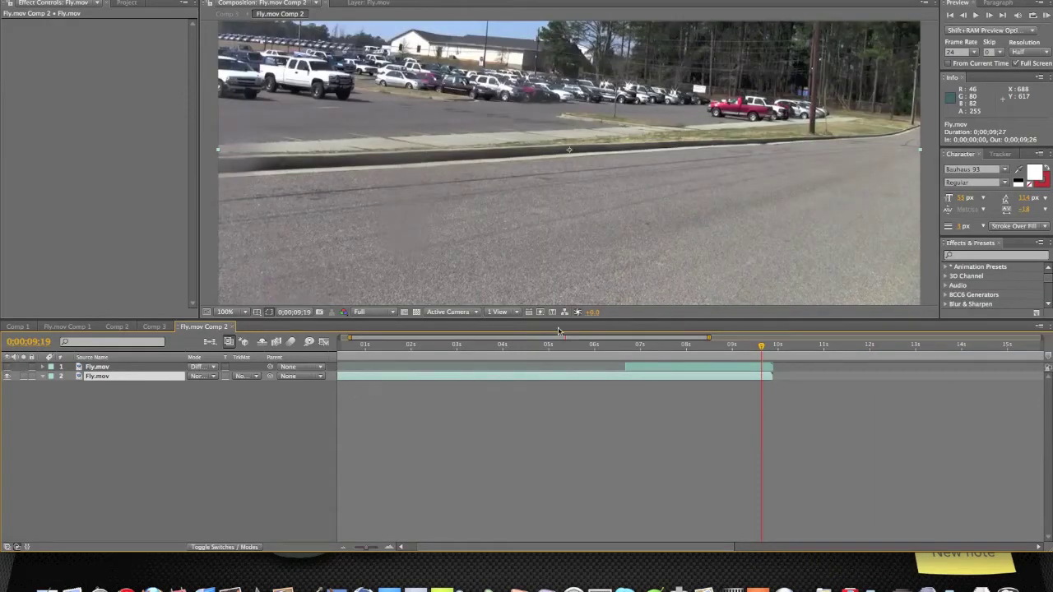
pyautogui.rightClick(760, 379)
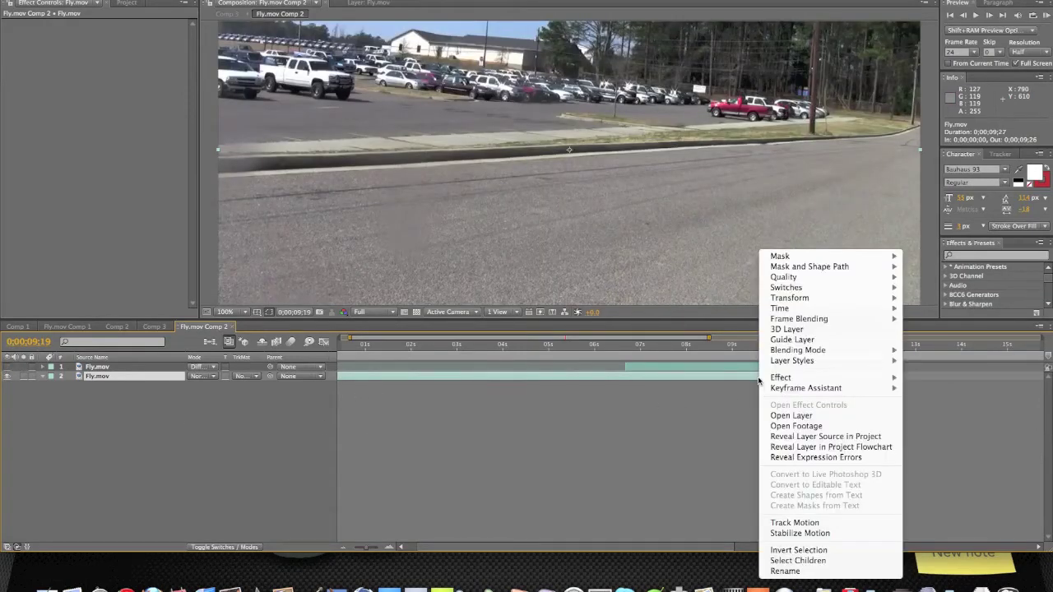
pyautogui.moveTo(790, 308)
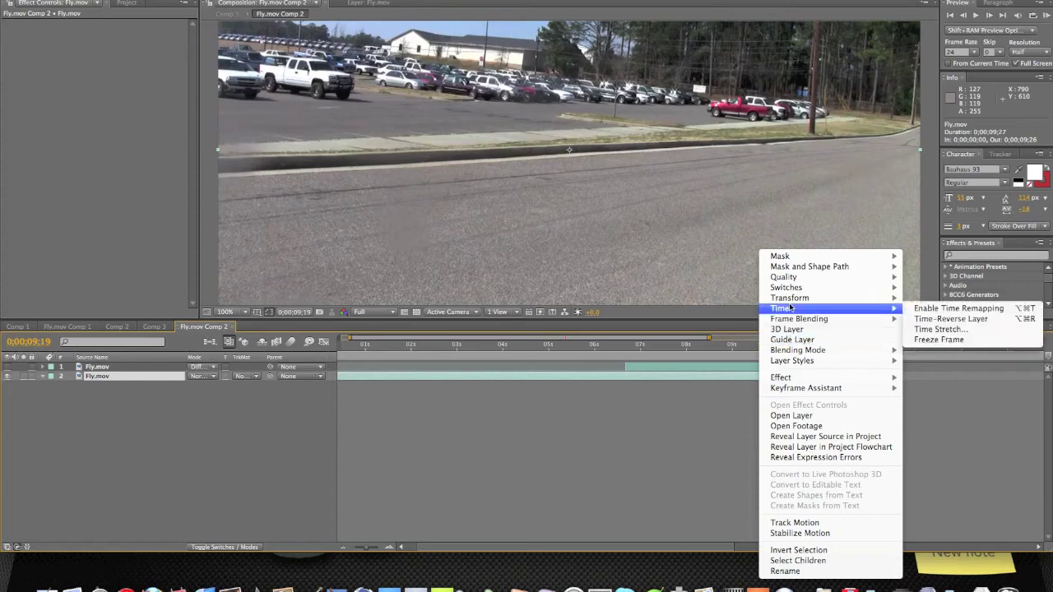
pyautogui.click(938, 339)
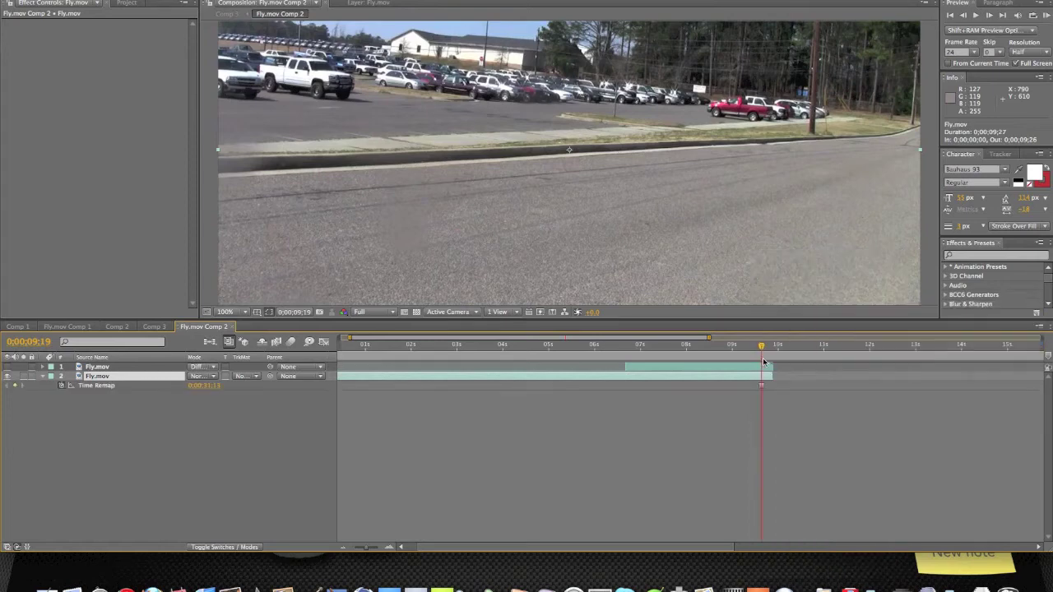
# - Show the upper Fly.mov layer again and check the difference against the frozen background back to 0;00;06;24
pyautogui.moveTo(762, 350); pyautogui.dragTo(689, 350)
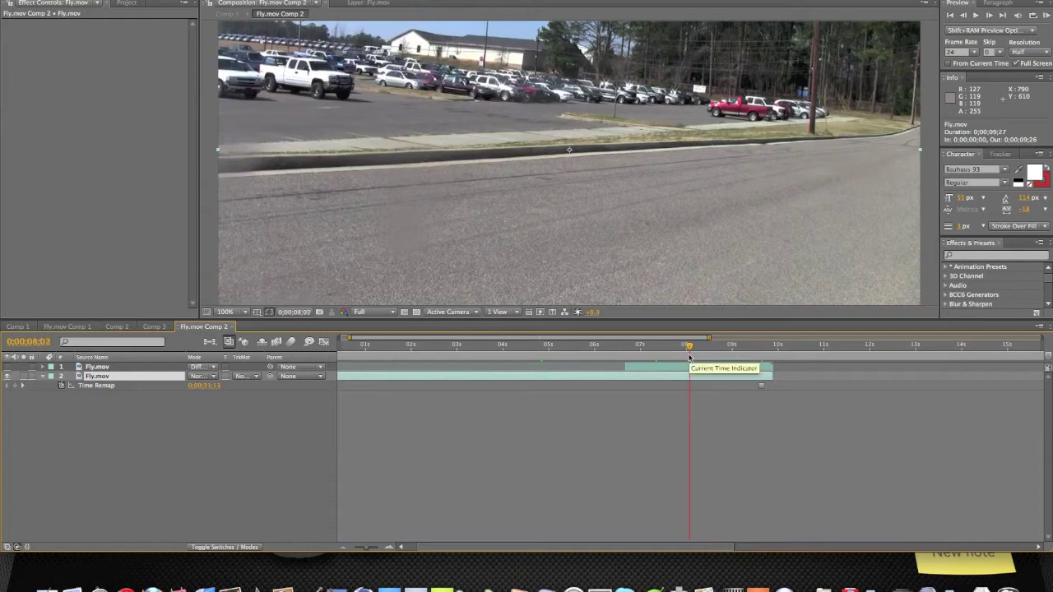
pyautogui.click(9, 367)
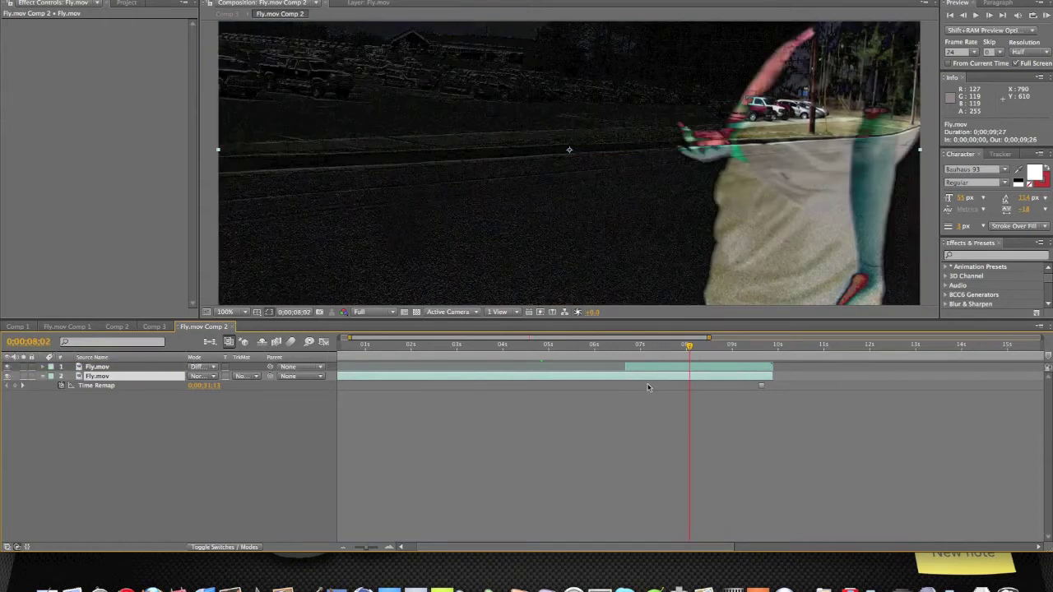
pyautogui.moveTo(690, 347); pyautogui.dragTo(630, 349)
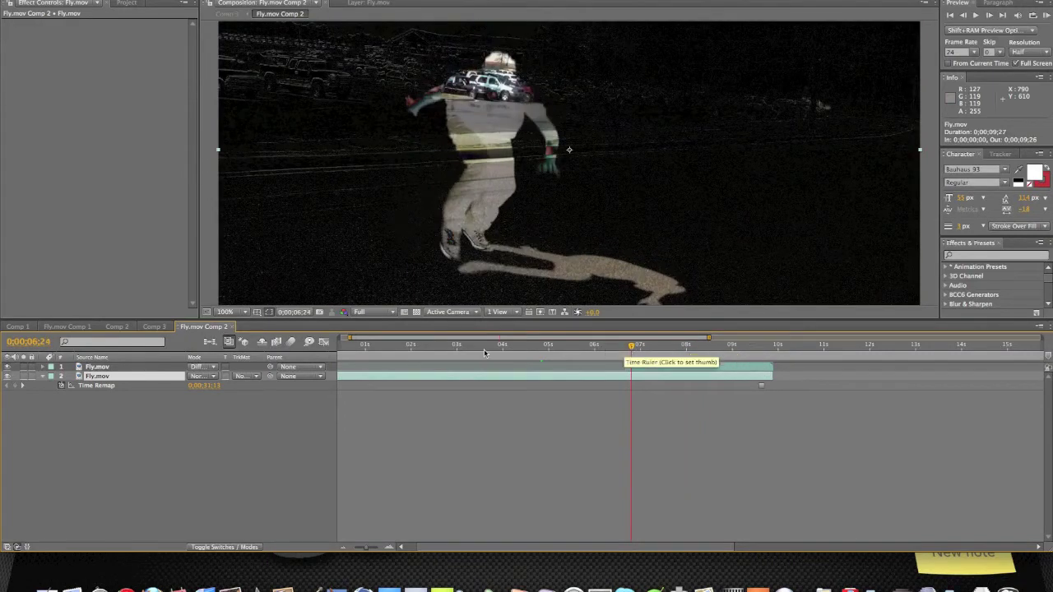
# - Pre-compose both Fly.mov layers together as Pre-comp 2, moving all attributes into the new composition
pyautogui.click(109, 368)
pyautogui.keyDown('shift'); pyautogui.click(109, 376); pyautogui.keyUp('shift')
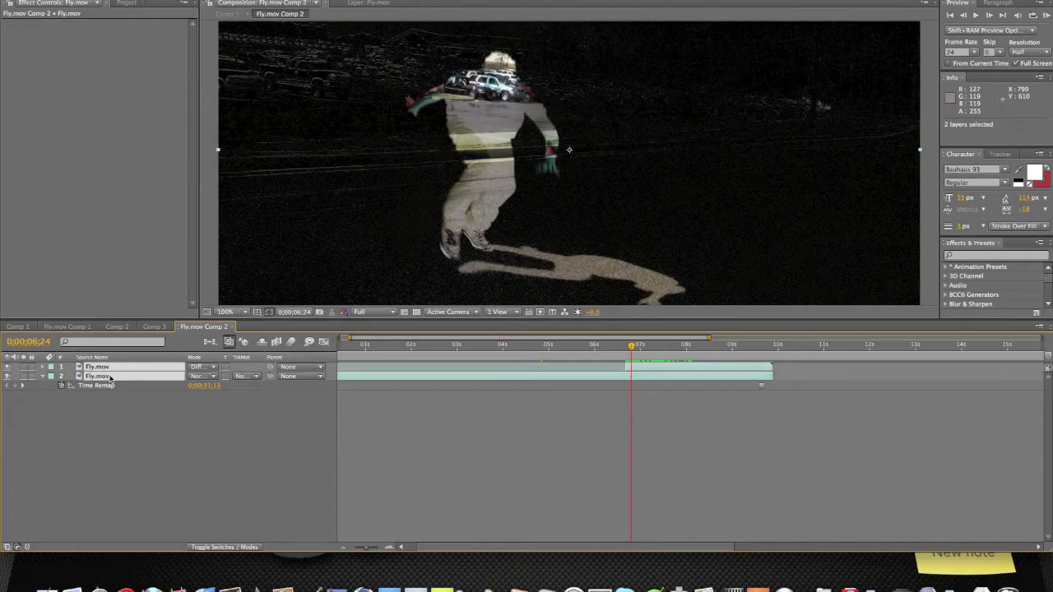
pyautogui.rightClick(109, 376)
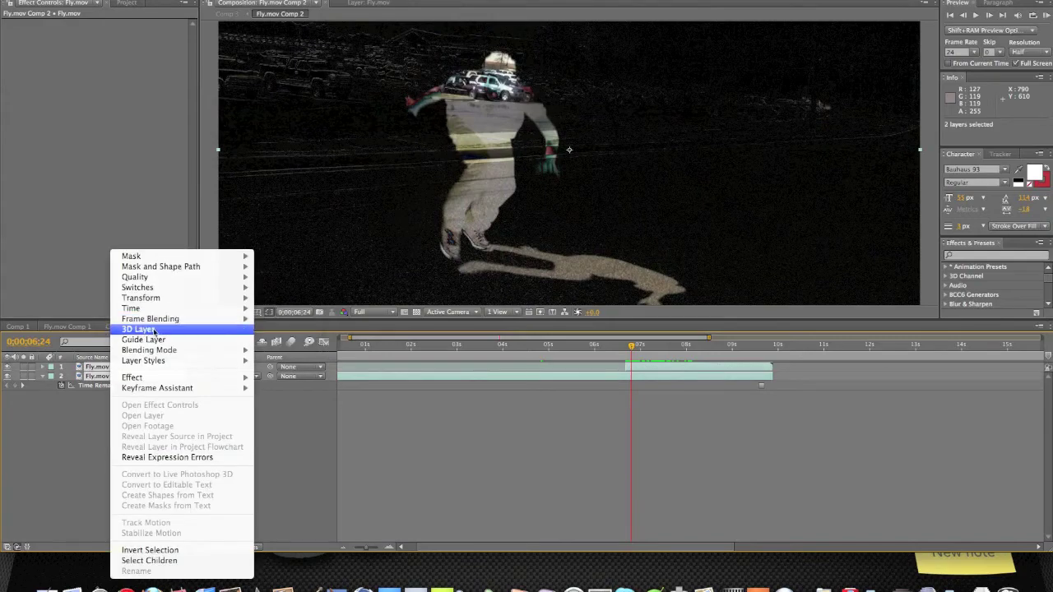
pyautogui.click(150, 138)
pyautogui.click(154, 1)
pyautogui.moveTo(200, 0)
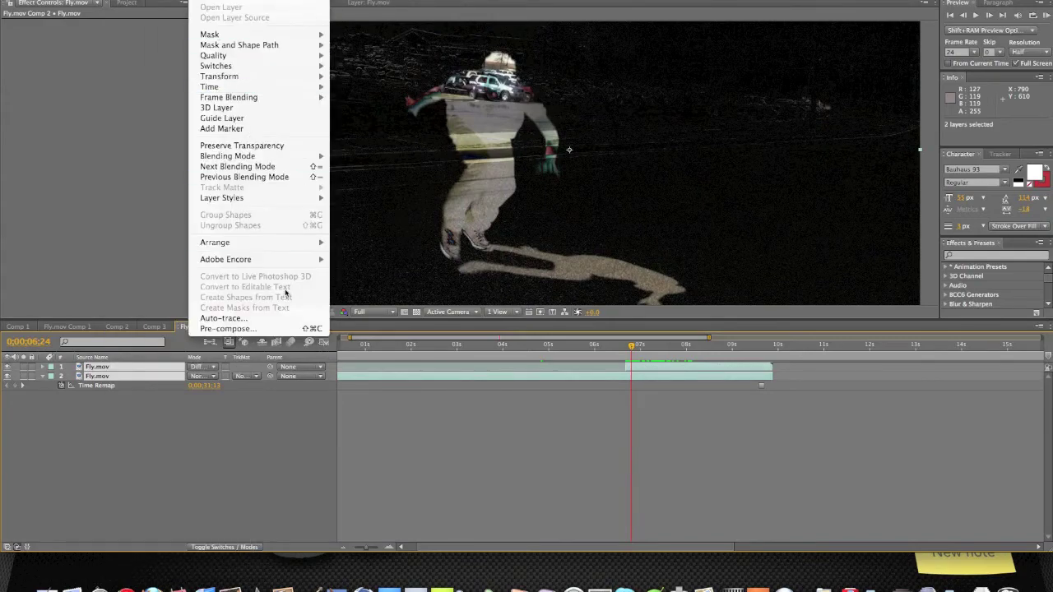
pyautogui.click(285, 331)
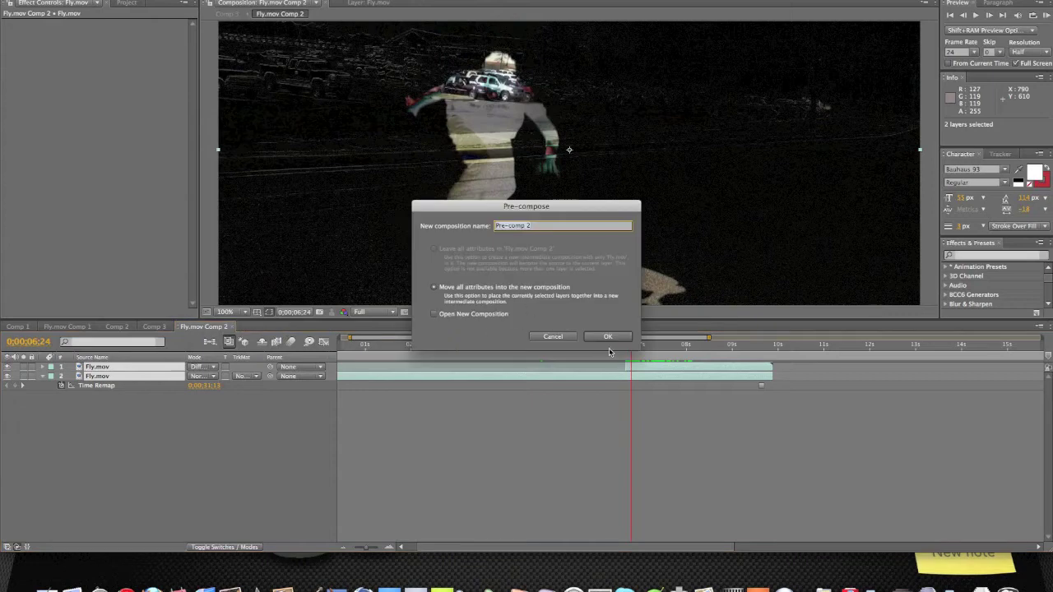
pyautogui.click(610, 338)
pyautogui.rightClick(120, 367)
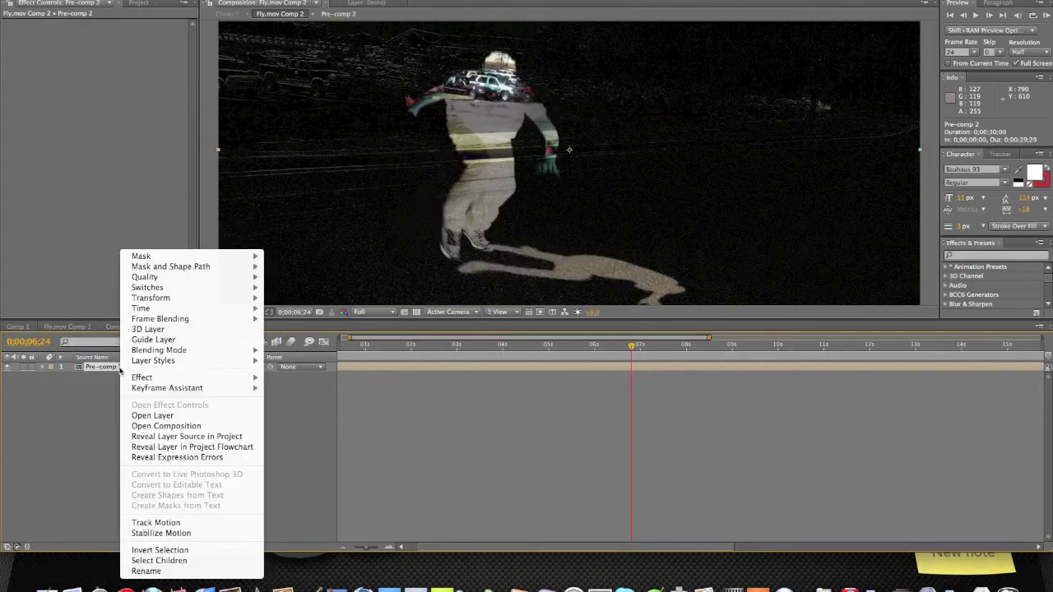
pyautogui.click(100, 378)
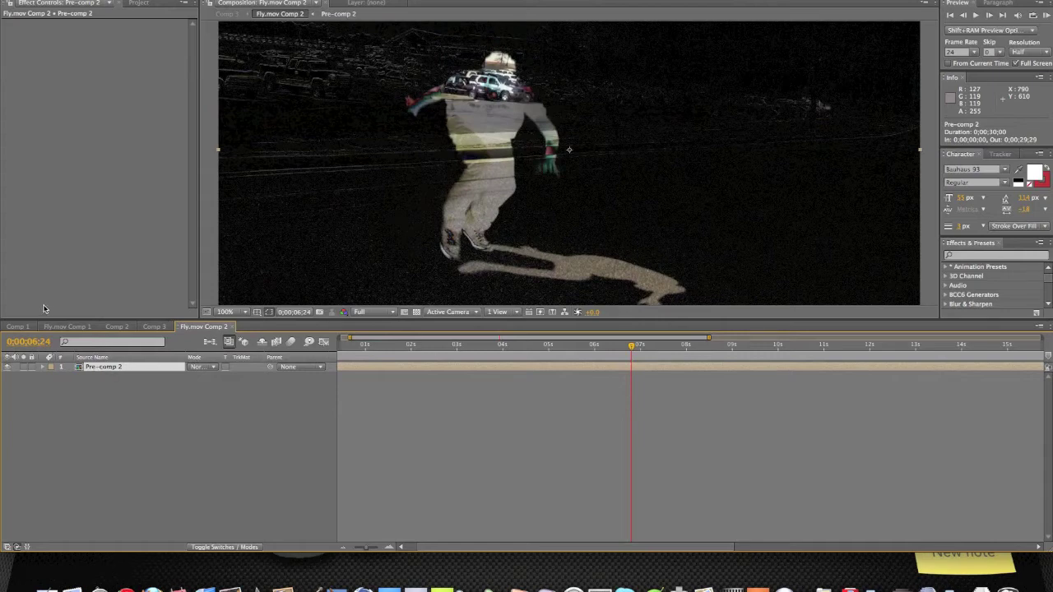
# - Open Fly.mov Comp 1 and examine the Levels, Hue/Saturation and Colorama settings on its Pre-comp 1 layer
pyautogui.click(17, 326)
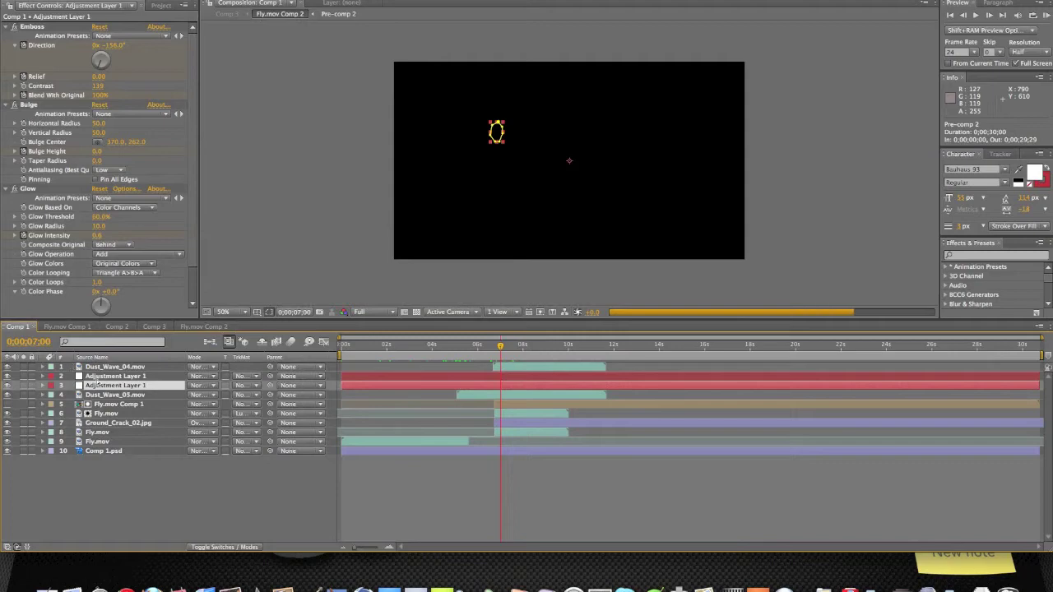
pyautogui.click(67, 327)
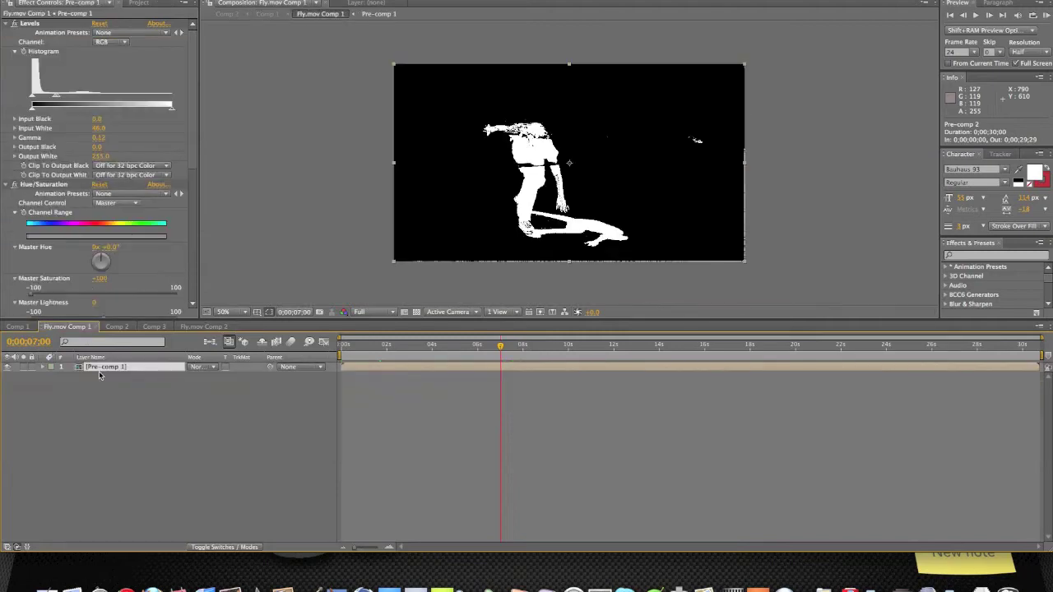
pyautogui.scroll(-10, 69, 303)
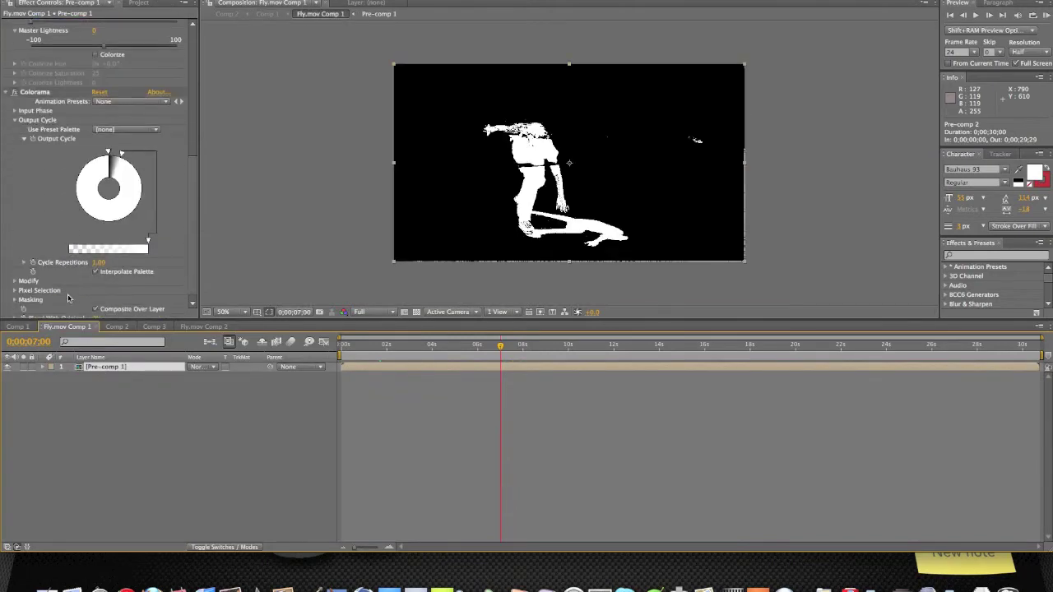
# - Compare the Levels, Hue/Saturation and Colorama settings of Fly.mov Comp 1 with the untreated Pre-comp 2 in Fly.mov Comp 2
pyautogui.scroll(10, 69, 299)
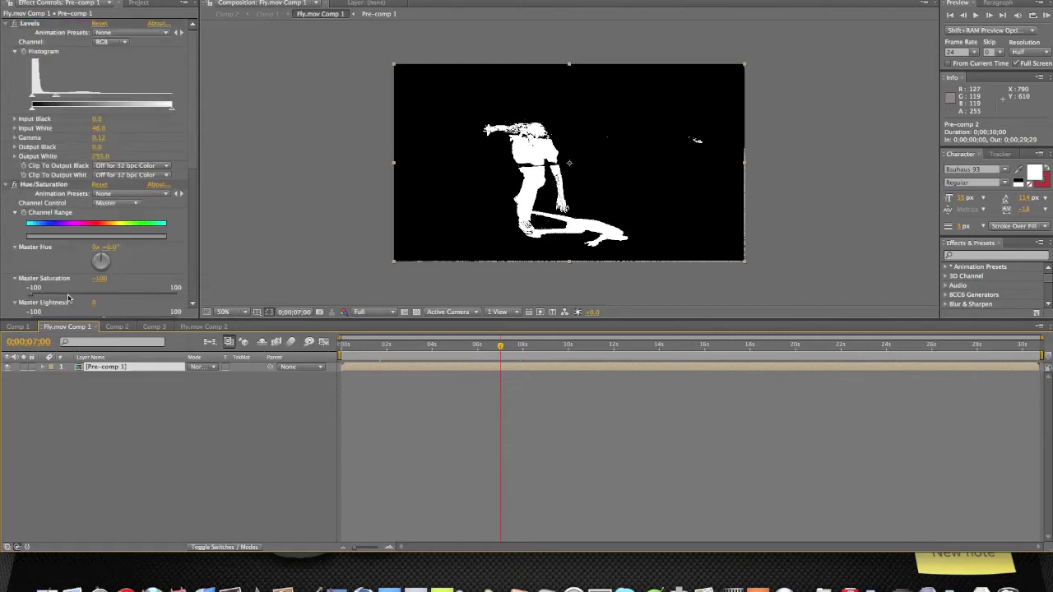
pyautogui.click(205, 327)
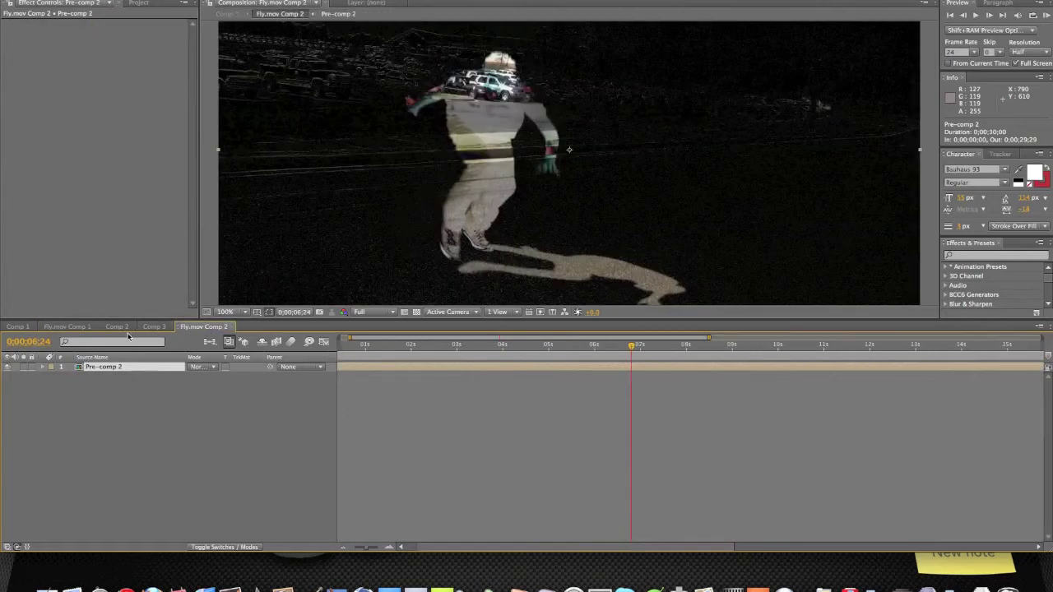
pyautogui.click(51, 328)
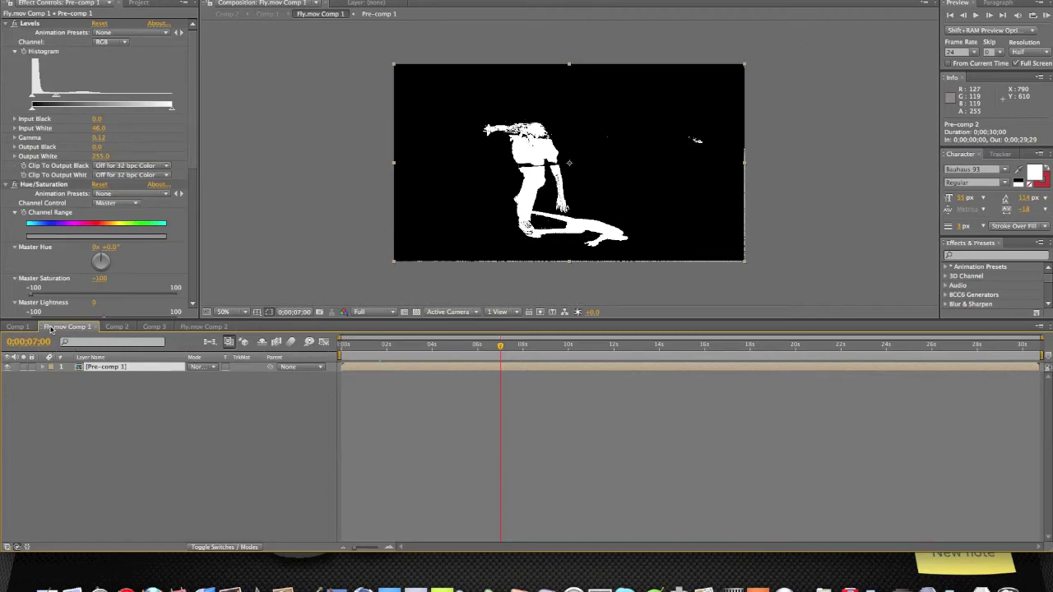
pyautogui.scroll(-8, 93, 292)
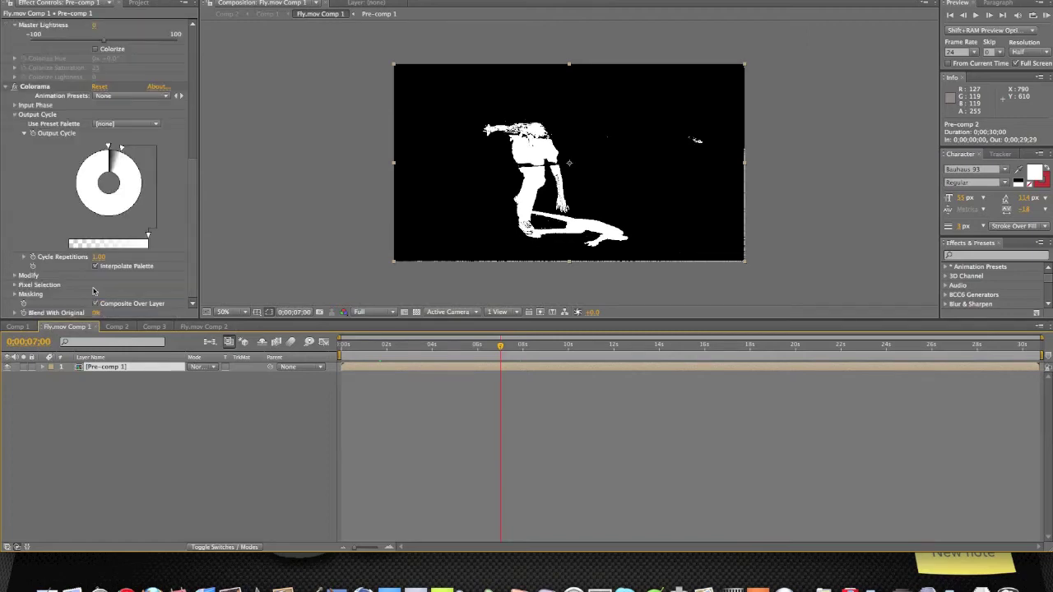
# - Return to Fly.mov Comp 2 and apply the Levels effect to its Pre-comp 2 layer
pyautogui.click(204, 327)
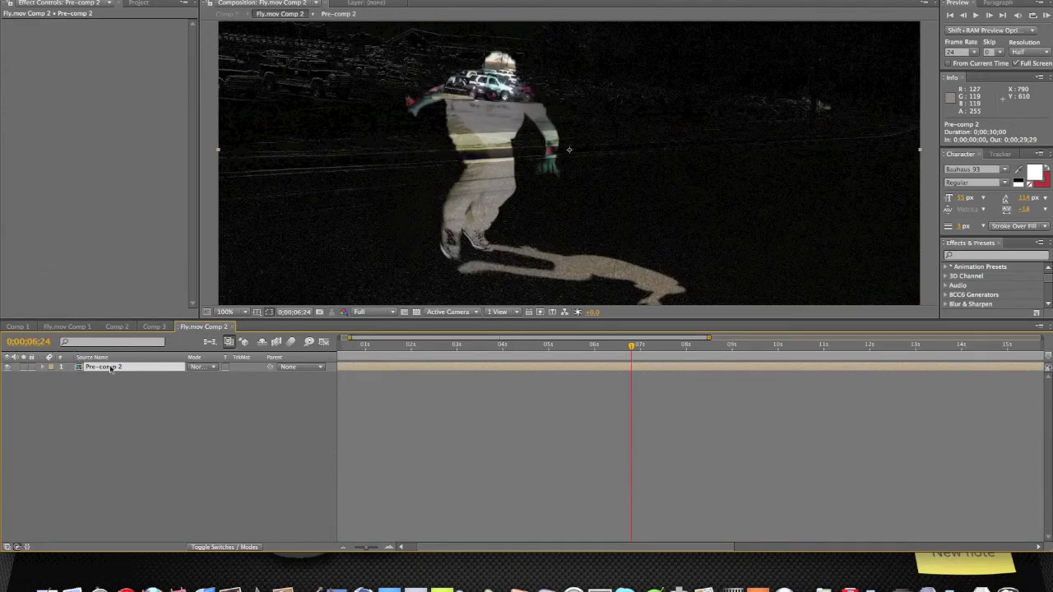
pyautogui.click(232, 2)
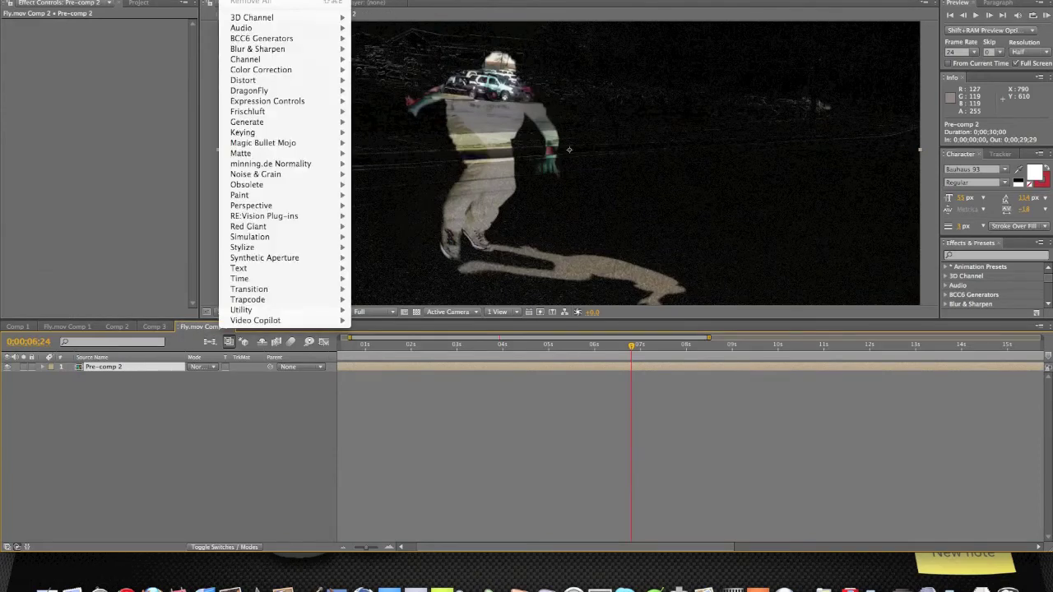
pyautogui.moveTo(273, 74)
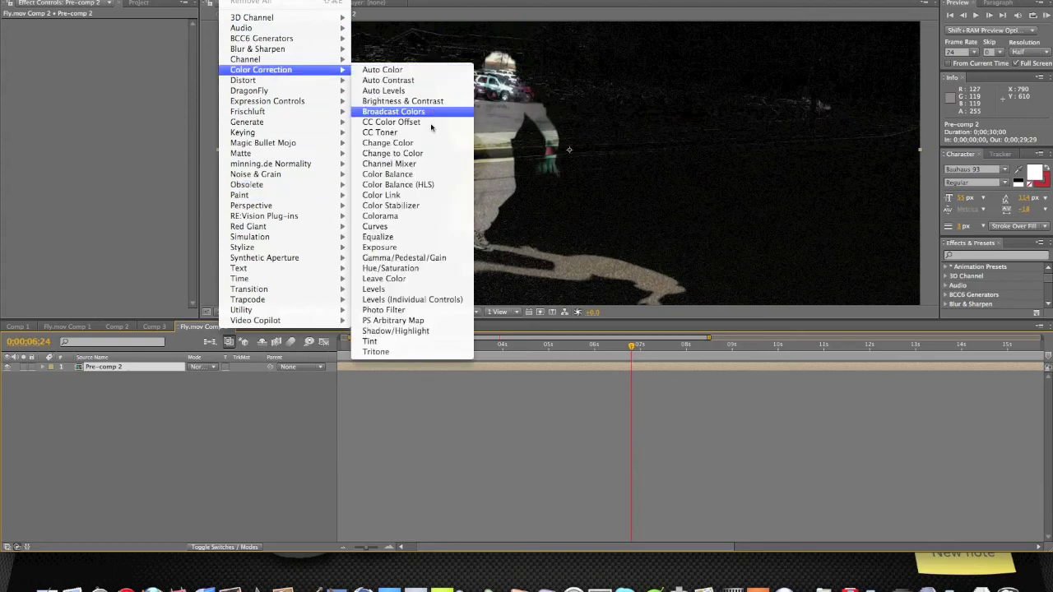
pyautogui.click(417, 294)
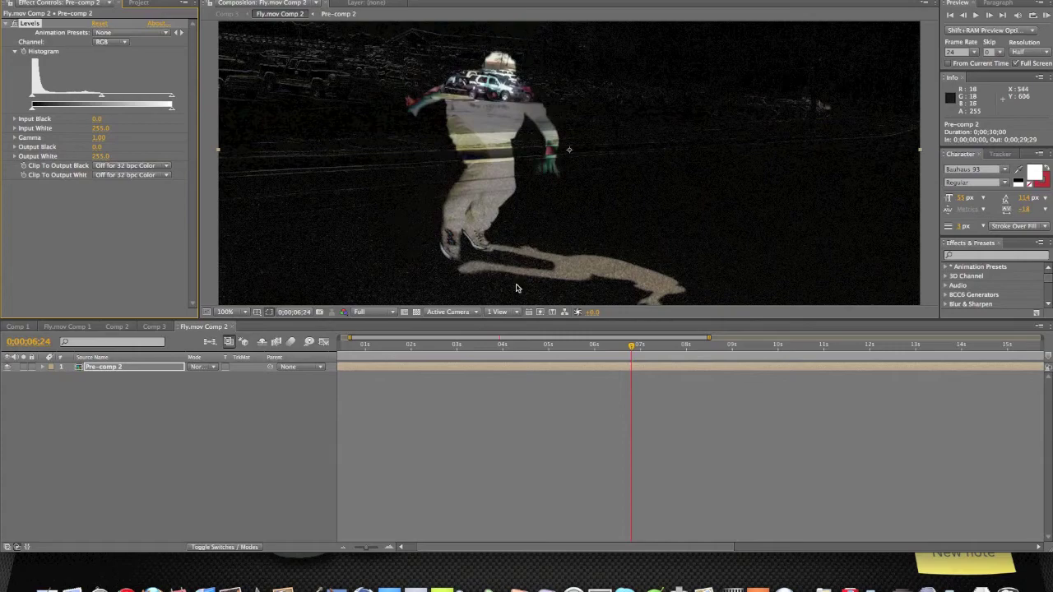
# - At 0;00;00;18, set the Levels Input White to 54 and Gamma to 0.03 on Pre-comp 2
pyautogui.moveTo(386, 345); pyautogui.dragTo(626, 357)
pyautogui.moveTo(359, 368); pyautogui.dragTo(368, 348)
pyautogui.click(439, 346)
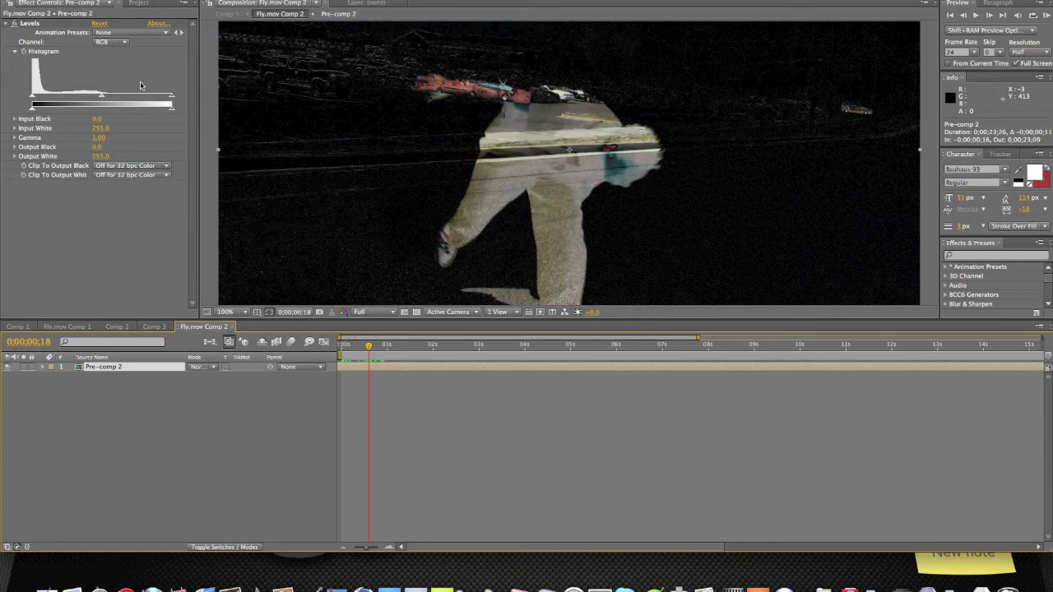
pyautogui.moveTo(101, 96); pyautogui.dragTo(51, 99)
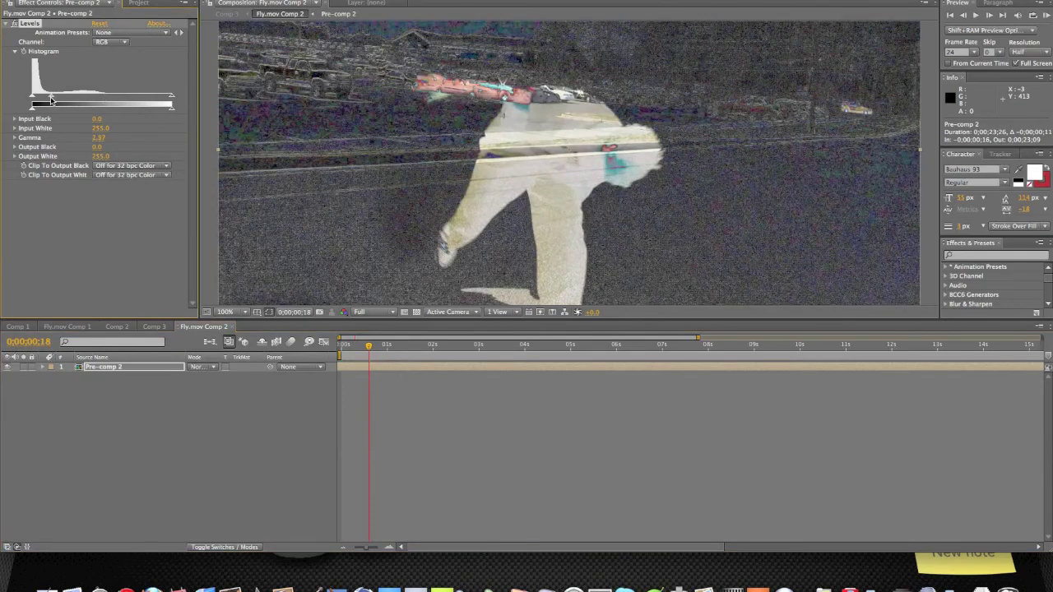
pyautogui.moveTo(171, 99); pyautogui.dragTo(55, 100)
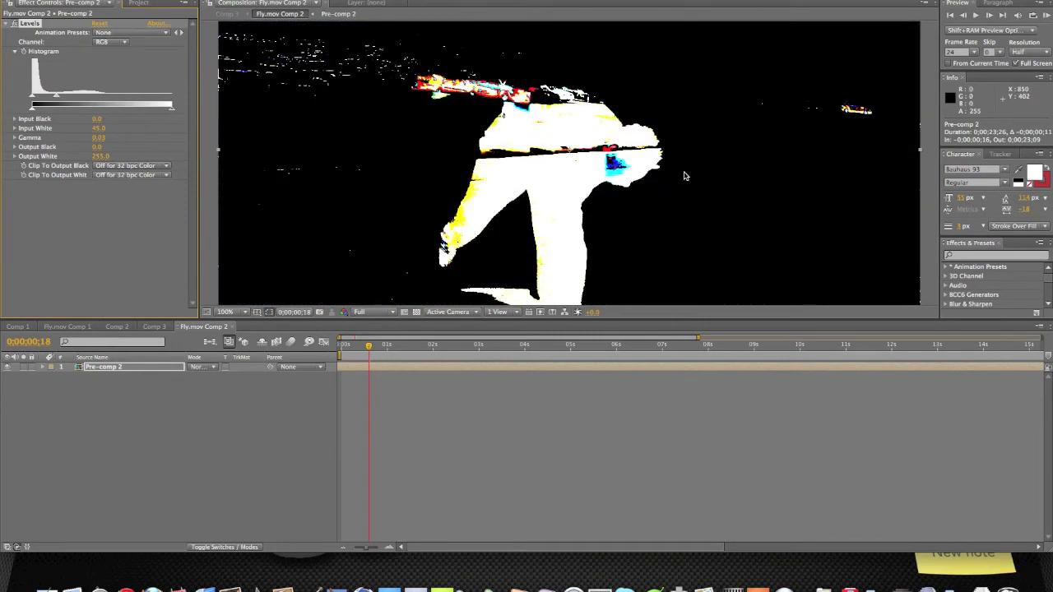
pyautogui.moveTo(57, 98); pyautogui.dragTo(60, 101)
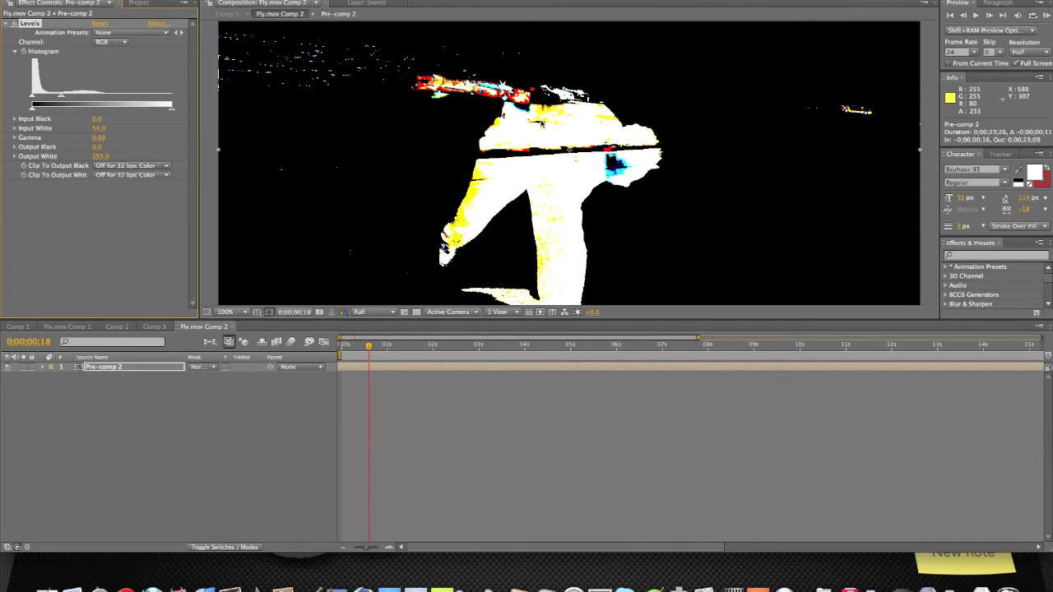
# - At 0;00;01;01, apply Hue/Saturation to Pre-comp 2 and set its Master Saturation to -100
pyautogui.moveTo(383, 347)
pyautogui.mouseDown()
pyautogui.moveTo(411, 348)
pyautogui.moveTo(388, 347)
pyautogui.mouseUp()
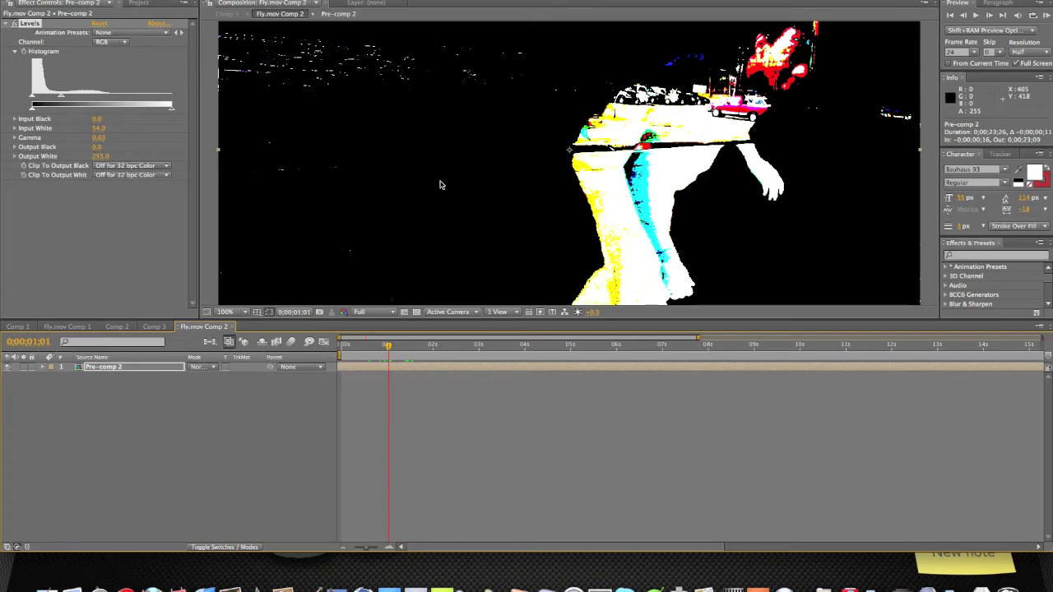
pyautogui.click(236, 0)
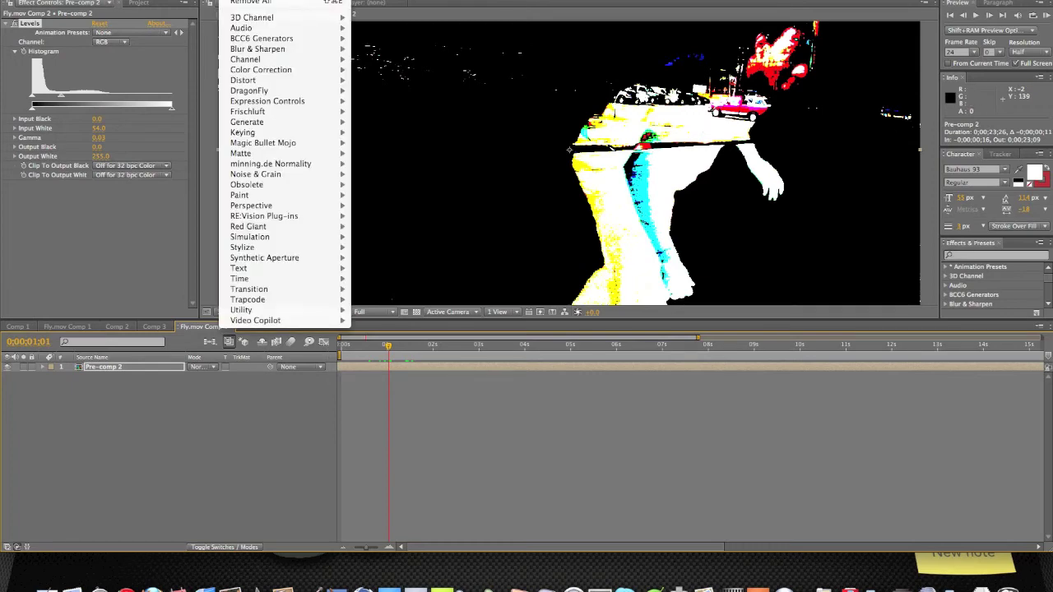
pyautogui.moveTo(252, 76)
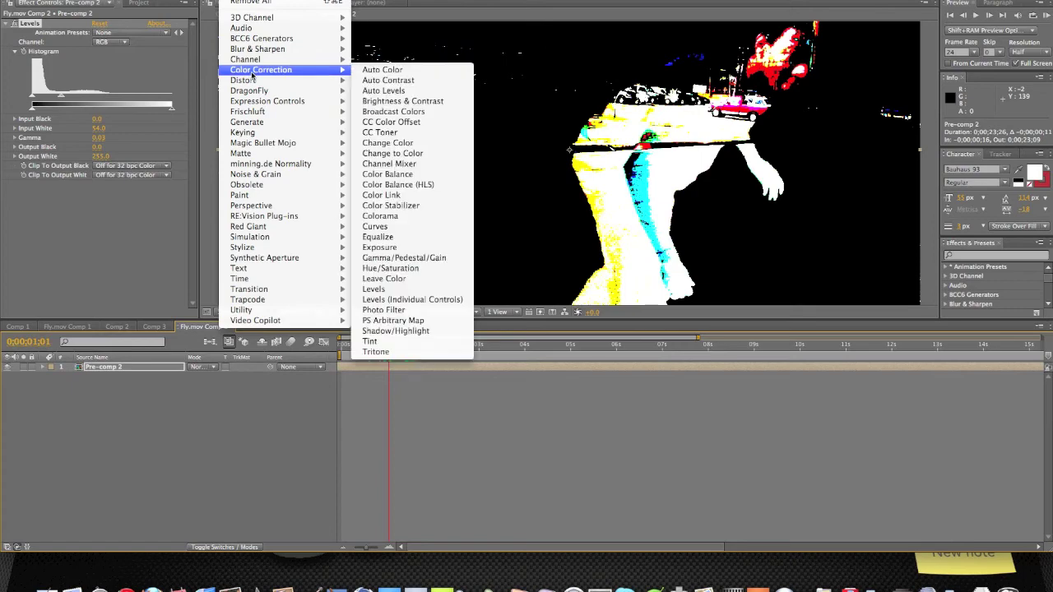
pyautogui.click(426, 268)
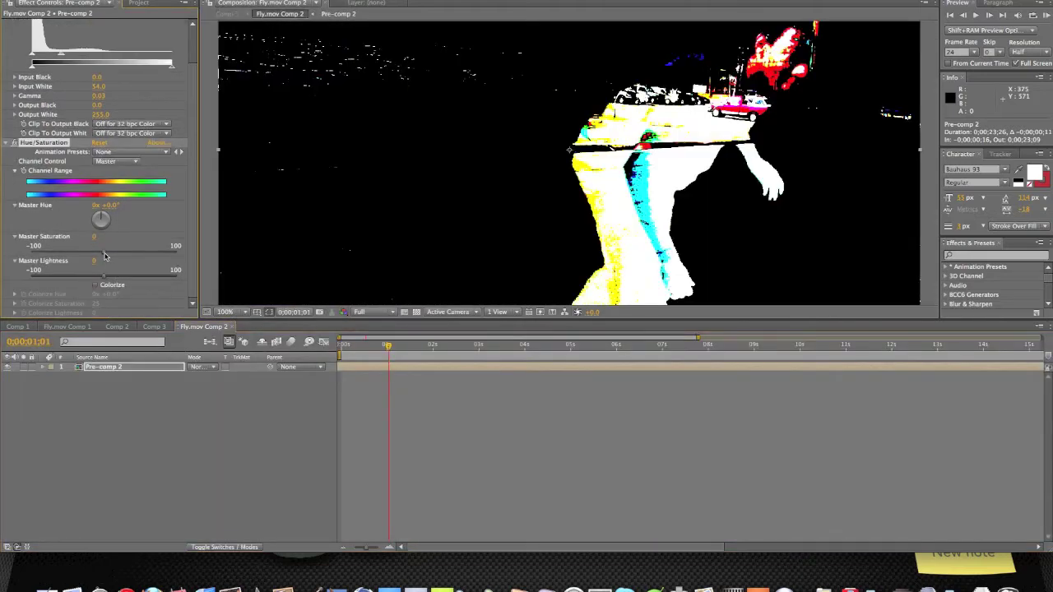
pyautogui.moveTo(105, 253); pyautogui.dragTo(29, 252)
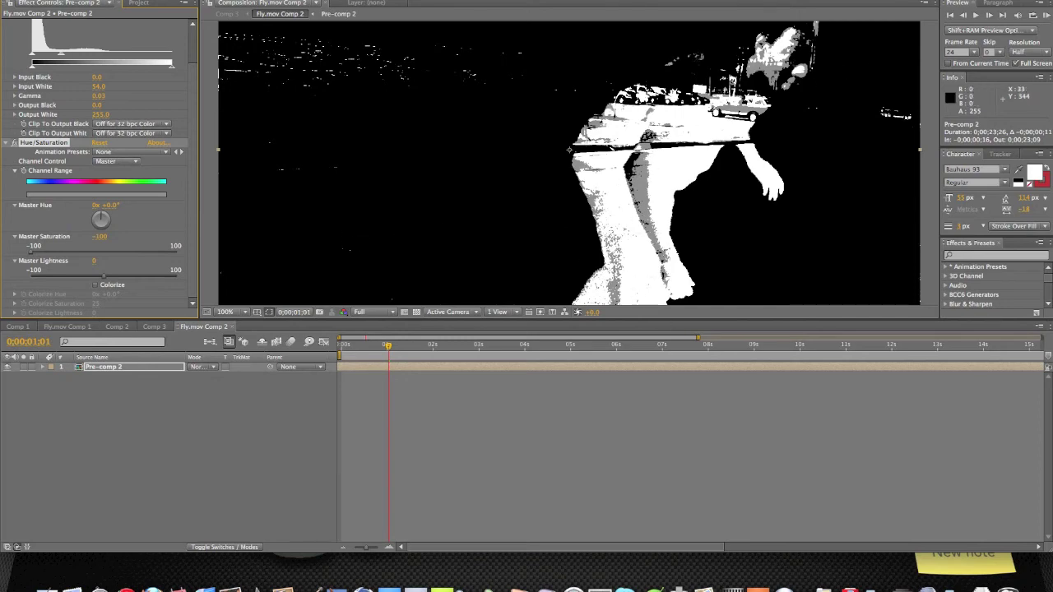
# - Apply Colorama to Pre-comp 2 and set its Output Cycle preset palette to Ramp Grey
pyautogui.click(237, 1)
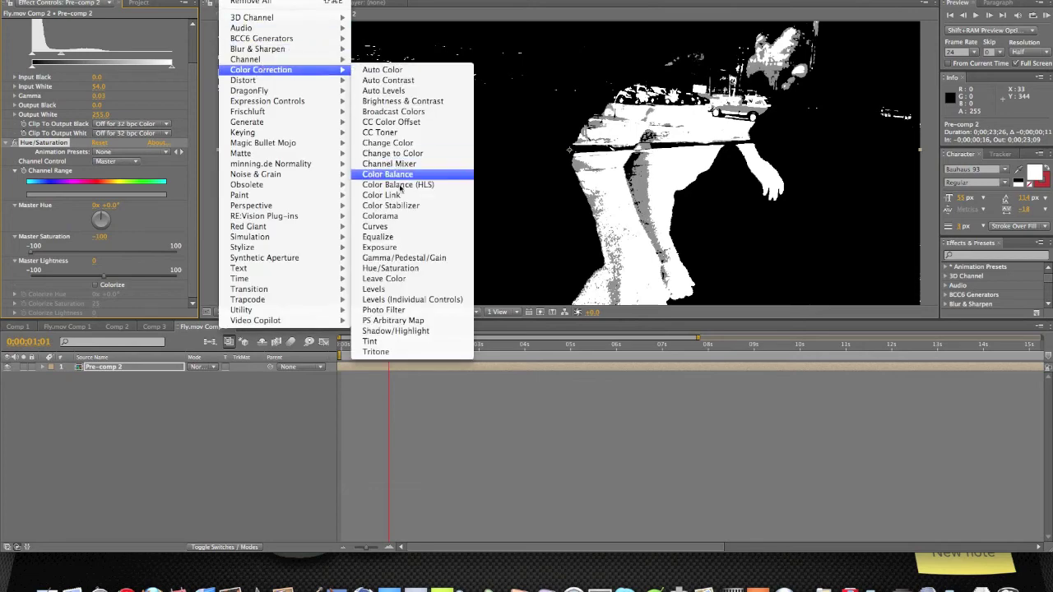
pyautogui.click(381, 215)
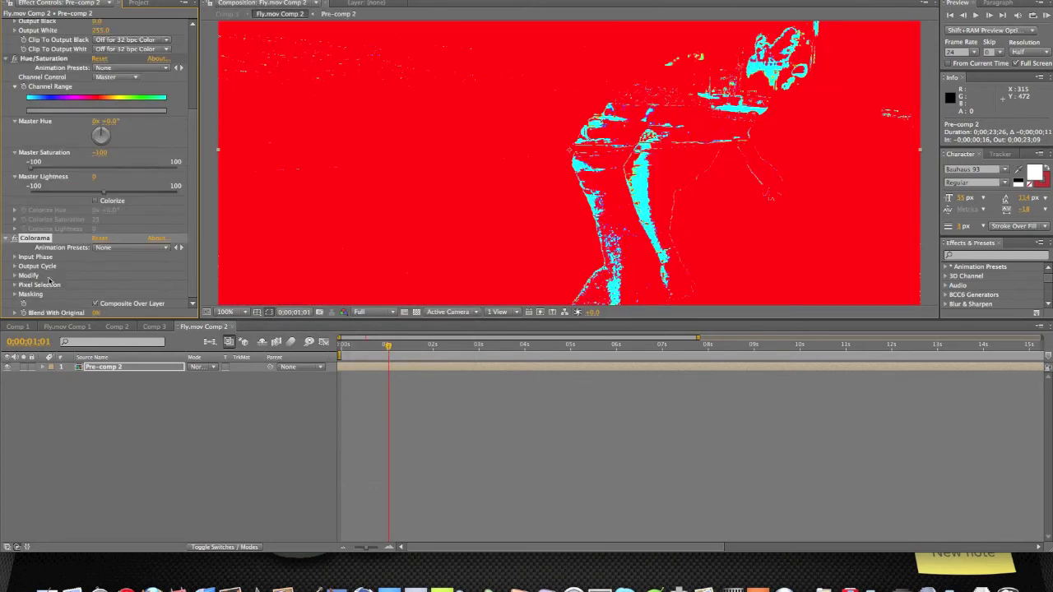
pyautogui.click(14, 267)
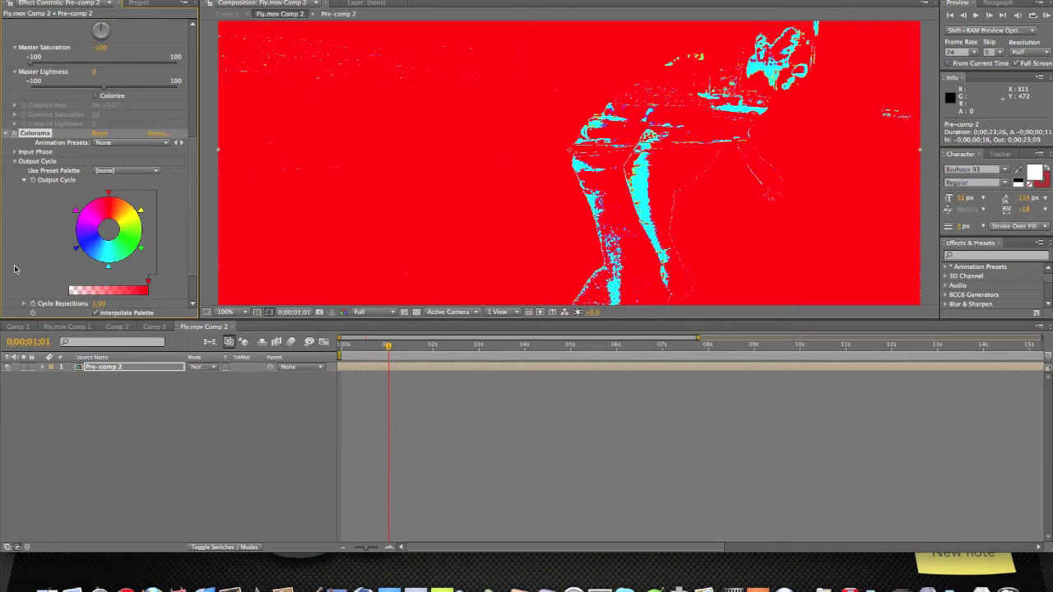
pyautogui.click(115, 170)
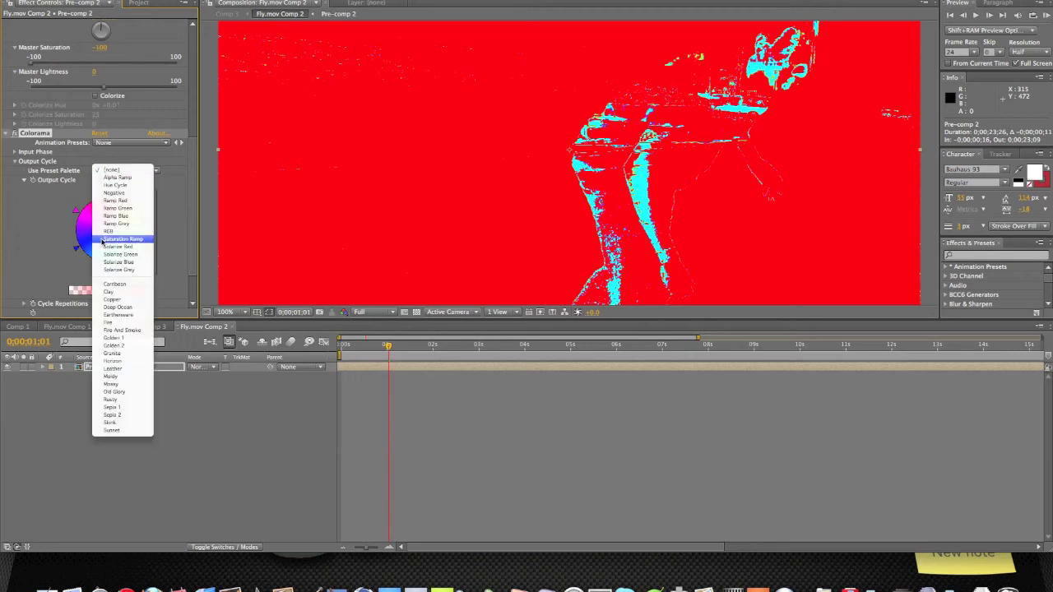
pyautogui.click(121, 225)
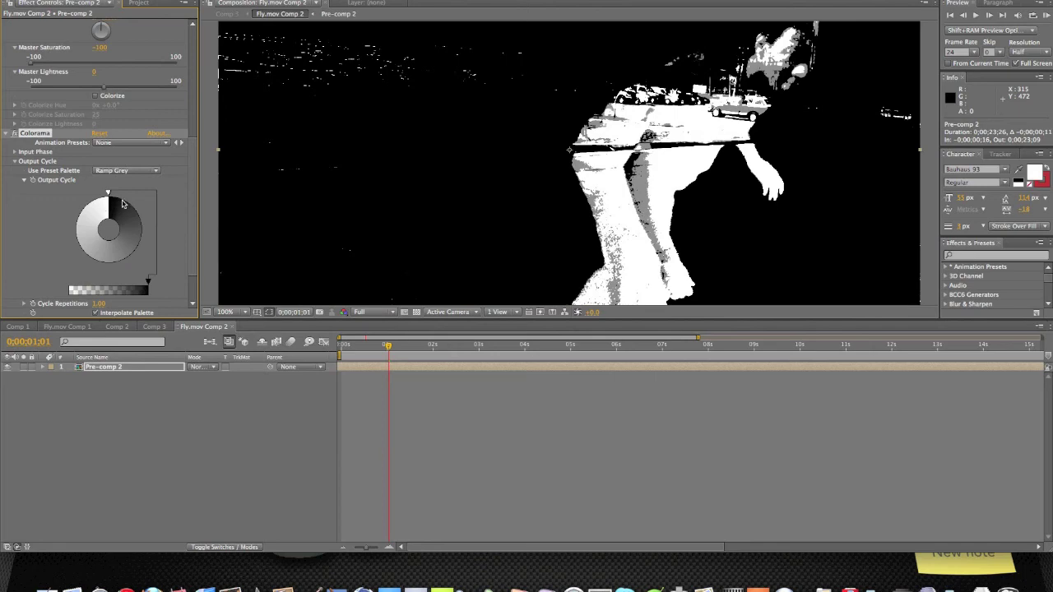
# - Add a white colour stop to the Colorama output cycle and move it just past the black start of the wheel
pyautogui.doubleClick(107, 201)
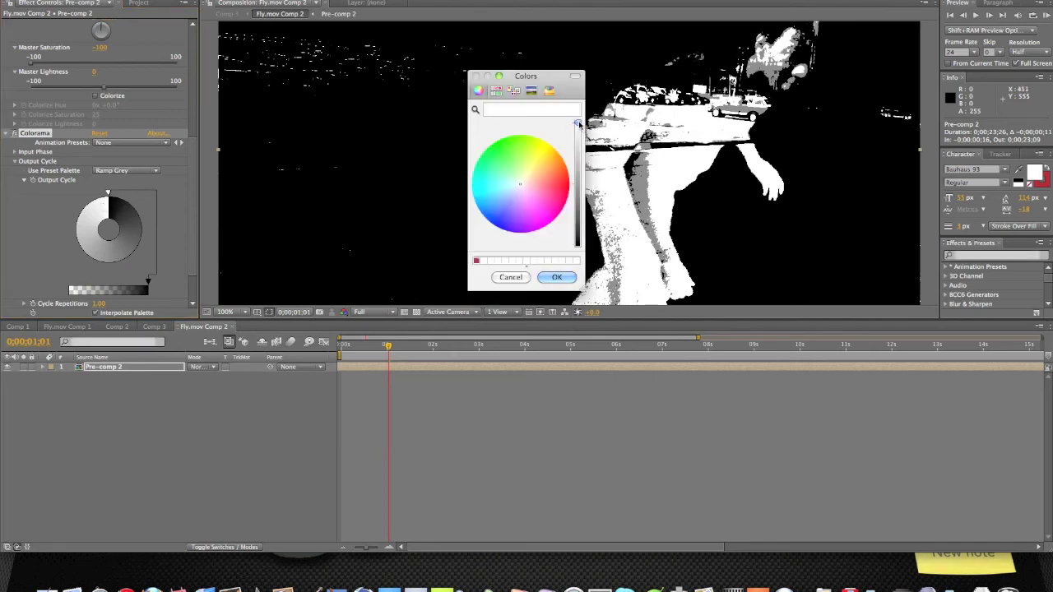
pyautogui.click(557, 277)
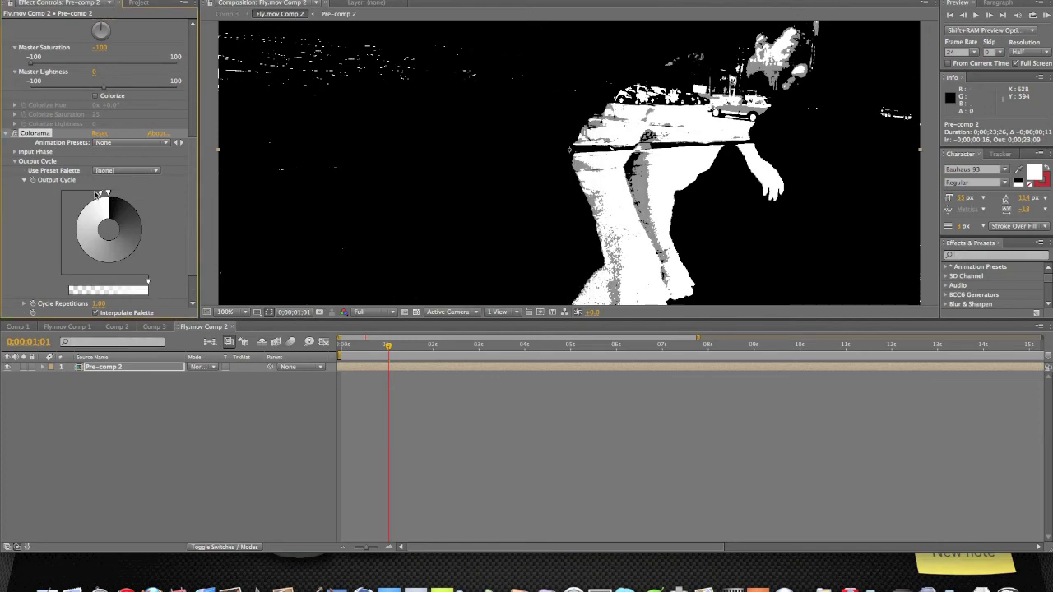
pyautogui.moveTo(97, 194); pyautogui.dragTo(117, 195)
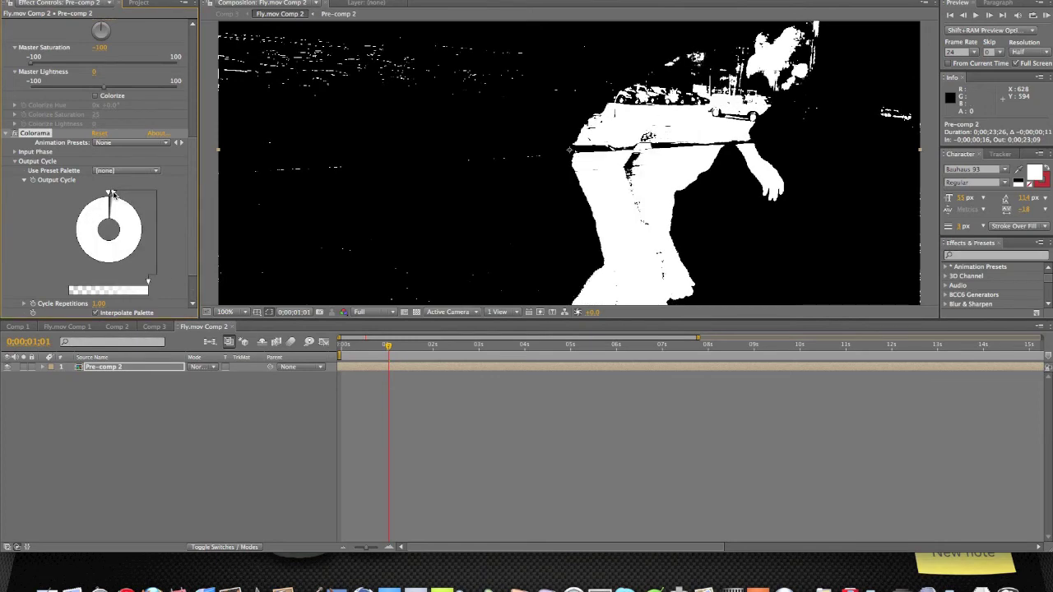
# - Check the matte up to 0;00;01;15 and adjust Levels to Input White 49 and Gamma 0.00
pyautogui.click(368, 348)
pyautogui.moveTo(368, 352); pyautogui.dragTo(412, 352)
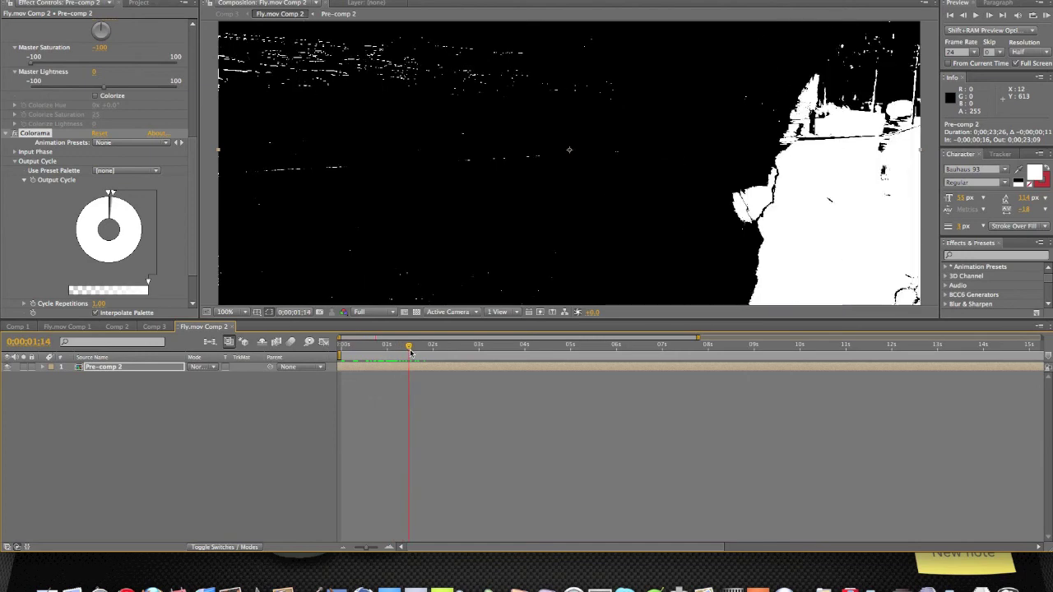
pyautogui.scroll(5, 71, 78)
pyautogui.moveTo(63, 97)
pyautogui.mouseDown()
pyautogui.moveTo(37, 98)
pyautogui.moveTo(75, 100)
pyautogui.mouseUp()
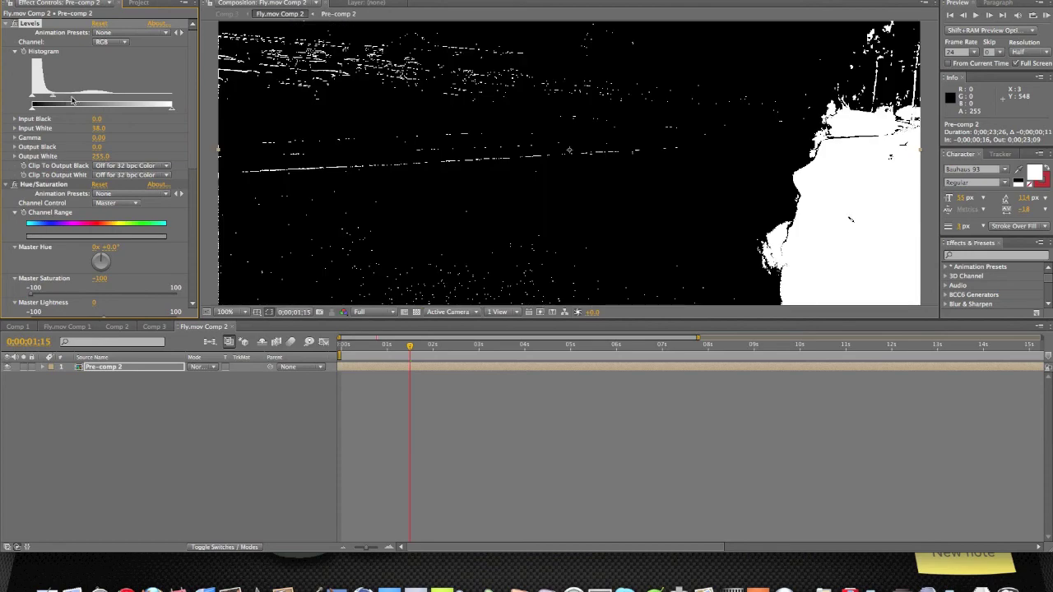
pyautogui.moveTo(50, 97); pyautogui.dragTo(79, 101)
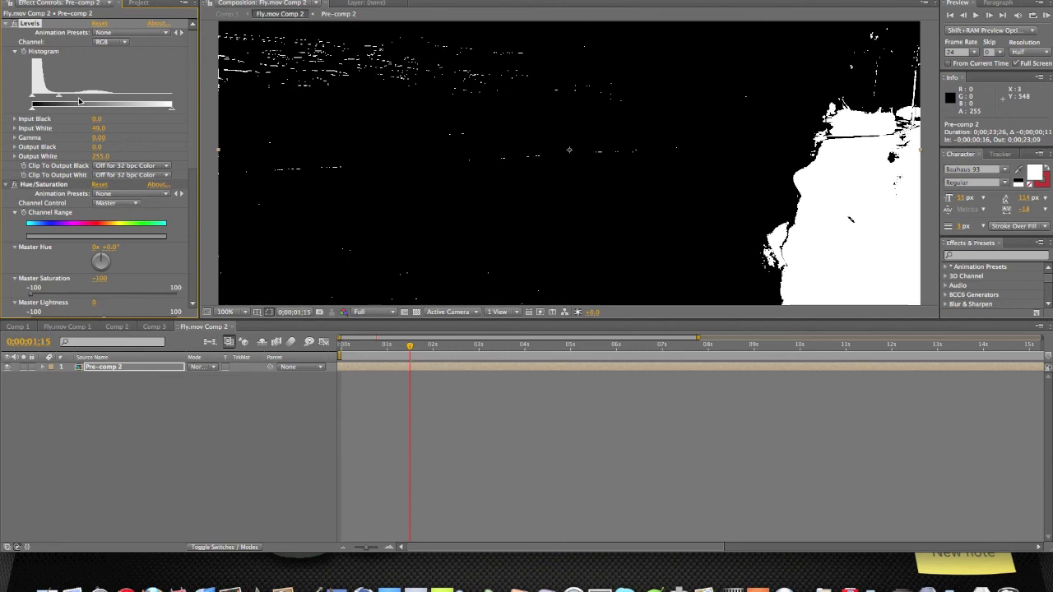
pyautogui.moveTo(405, 349)
pyautogui.mouseDown()
pyautogui.moveTo(348, 349)
pyautogui.moveTo(386, 349)
pyautogui.mouseUp()
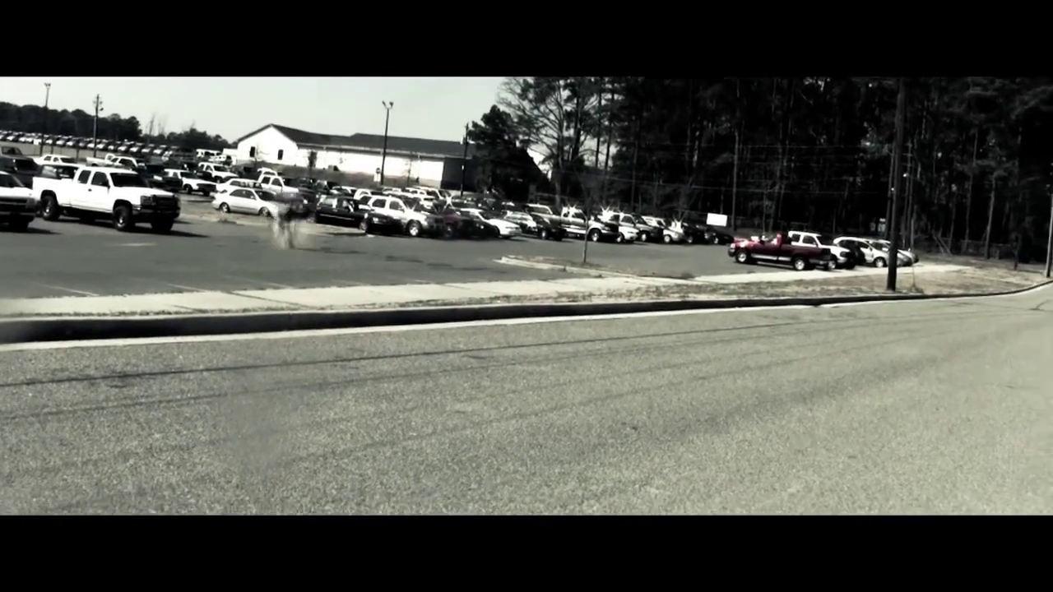